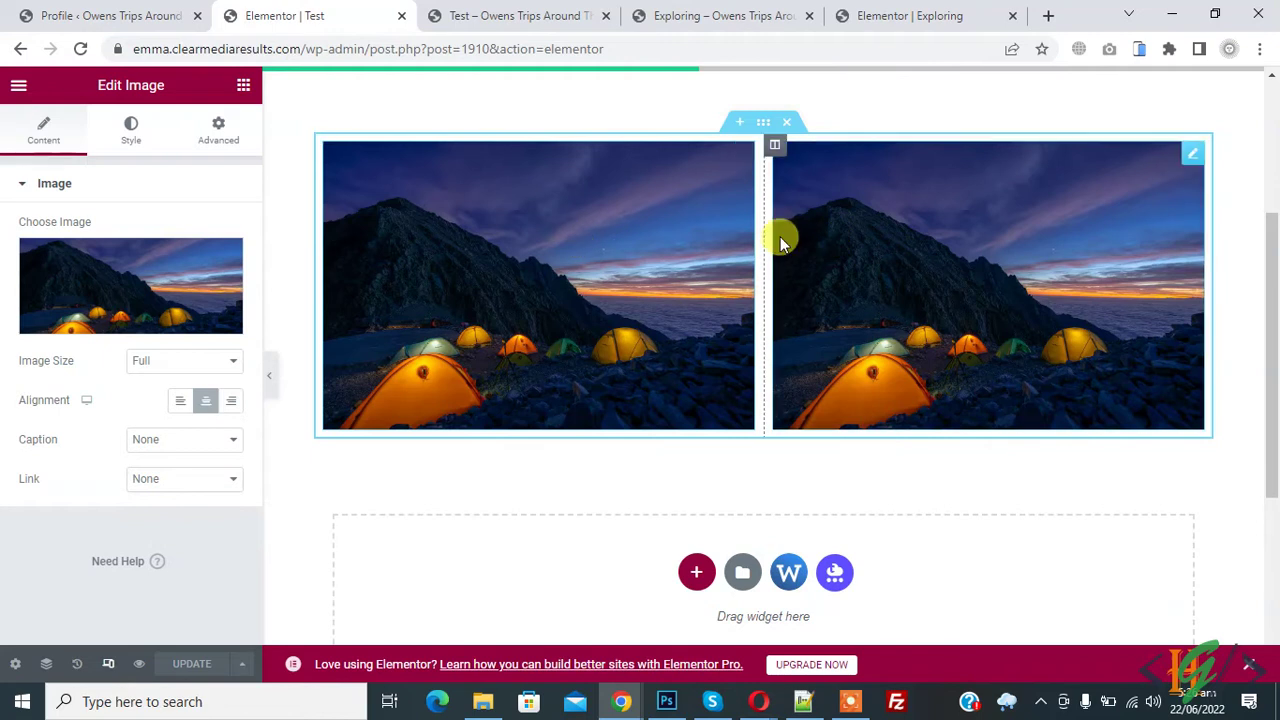
Scroll down past the two-image night-tent row to the empty drop area
{"action": "scroll", "coordinate": [648, 400], "scroll_direction": "down", "scroll_amount": 1}
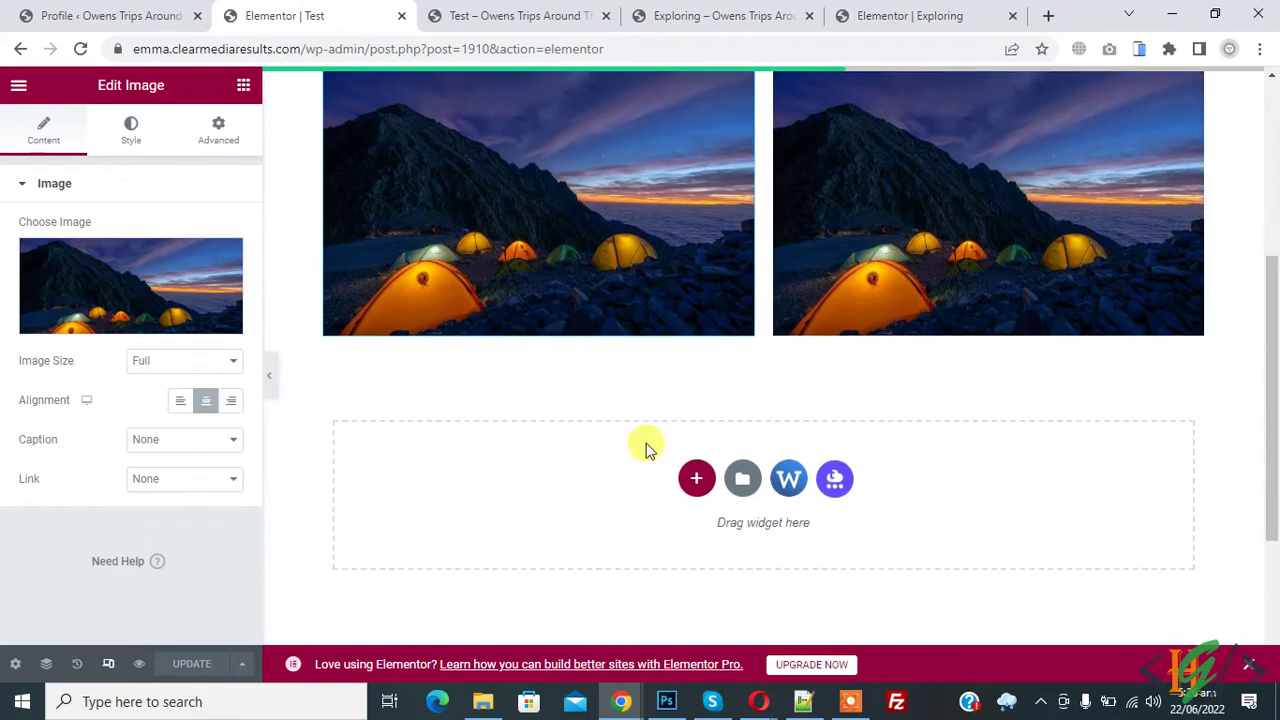
Add a three-column section below the night-tent row with a lakeside tent image in each column
{"action": "left_click", "coordinate": [695, 483]}
{"action": "scroll", "coordinate": [676, 414], "scroll_direction": "down", "scroll_amount": 1}
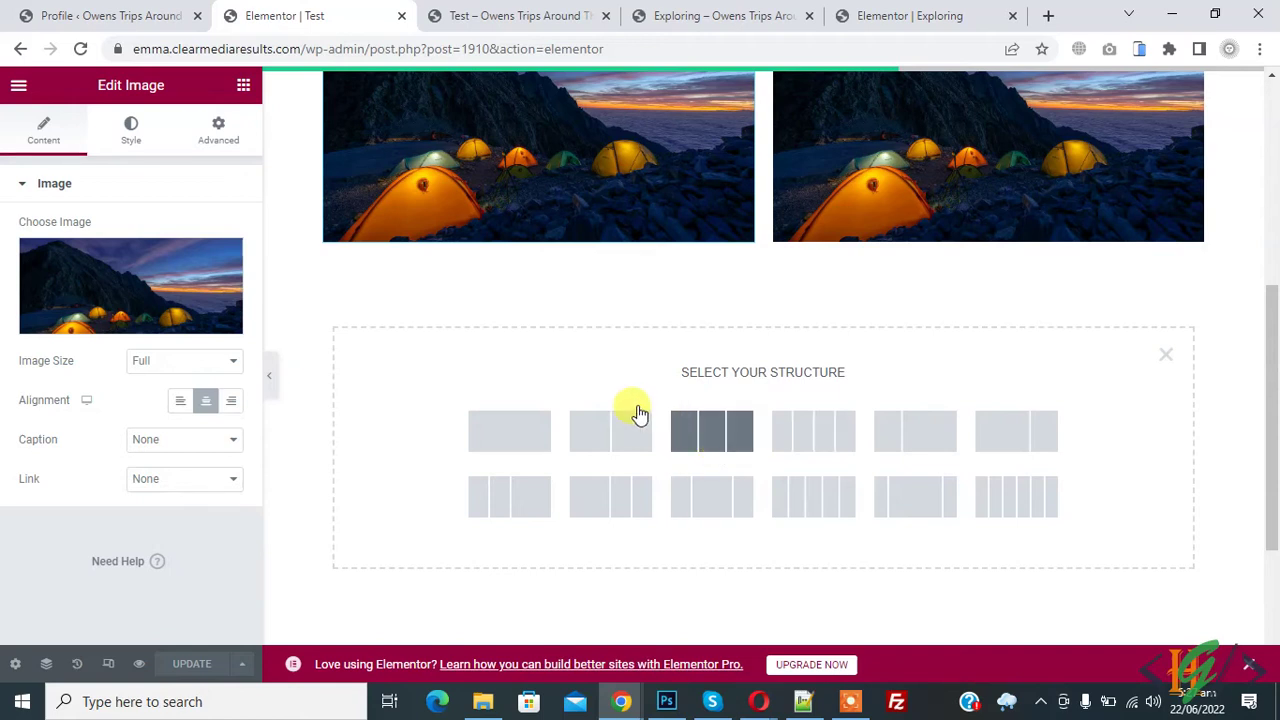
{"action": "left_click", "coordinate": [708, 428]}
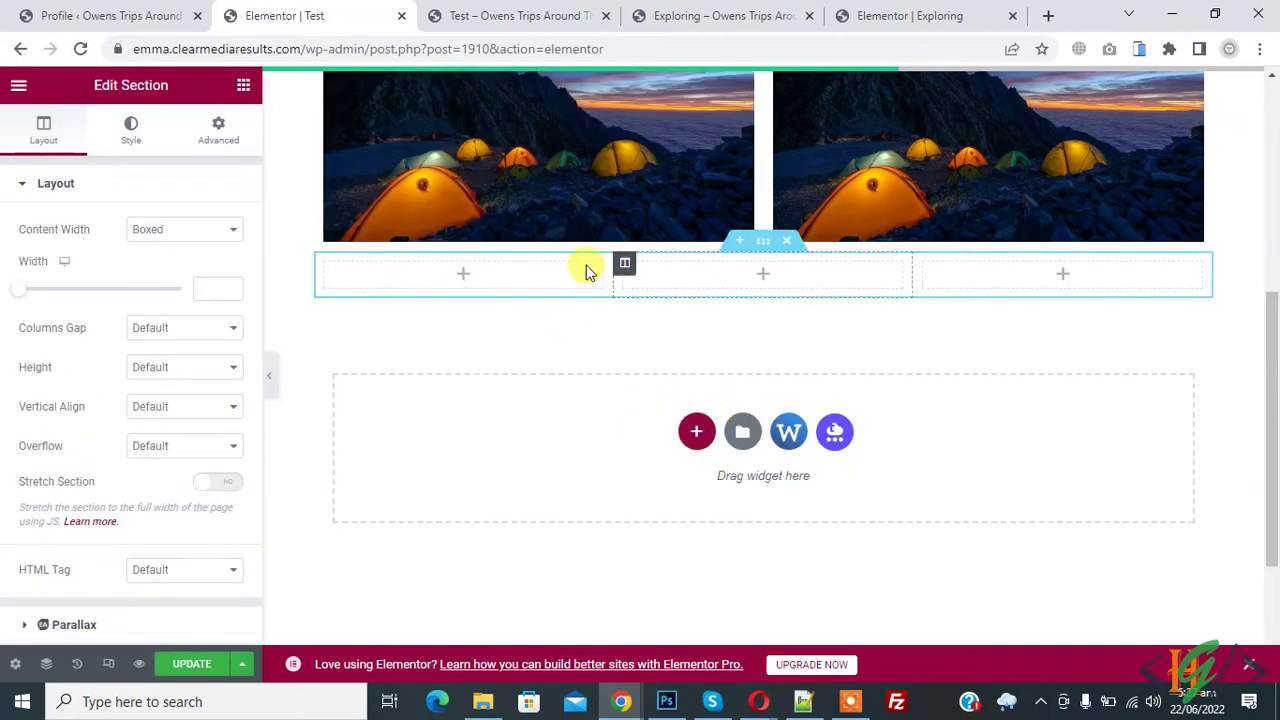
{"action": "scroll", "coordinate": [551, 385], "scroll_direction": "up", "scroll_amount": 1}
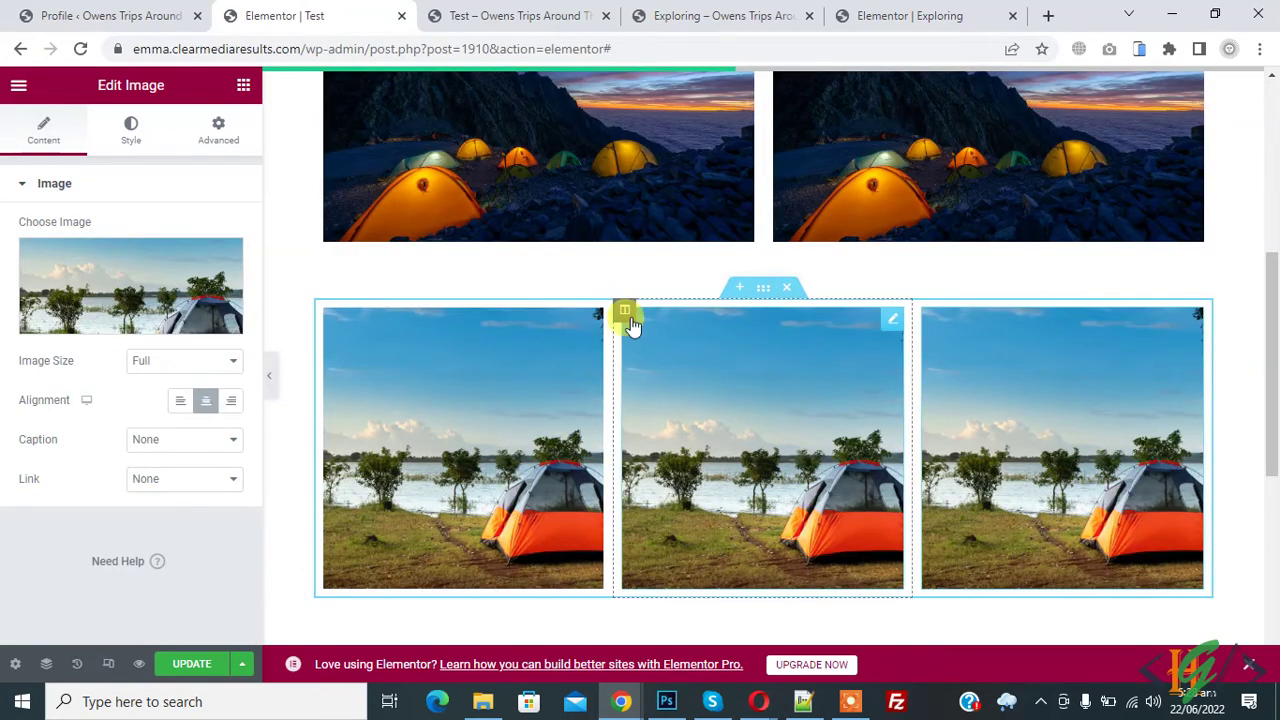
{"action": "scroll", "coordinate": [600, 300], "scroll_direction": "up", "scroll_amount": 1}
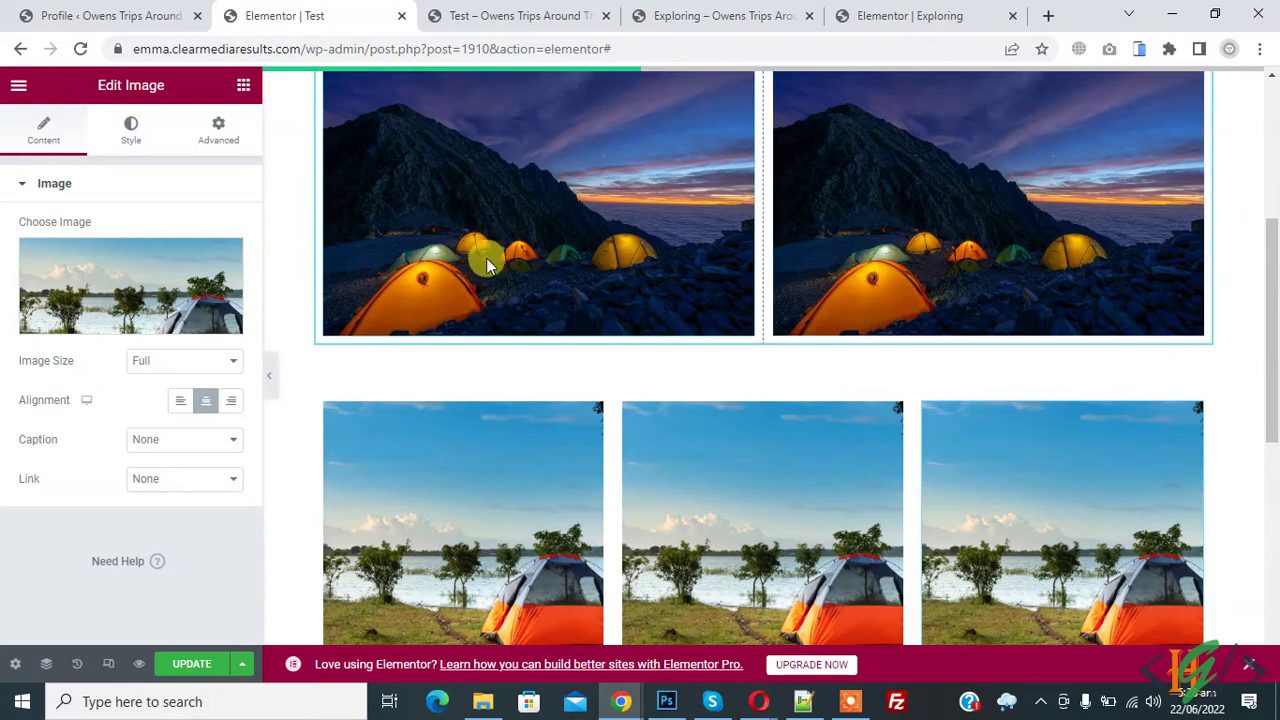
{"action": "scroll", "coordinate": [487, 257], "scroll_direction": "down", "scroll_amount": 1}
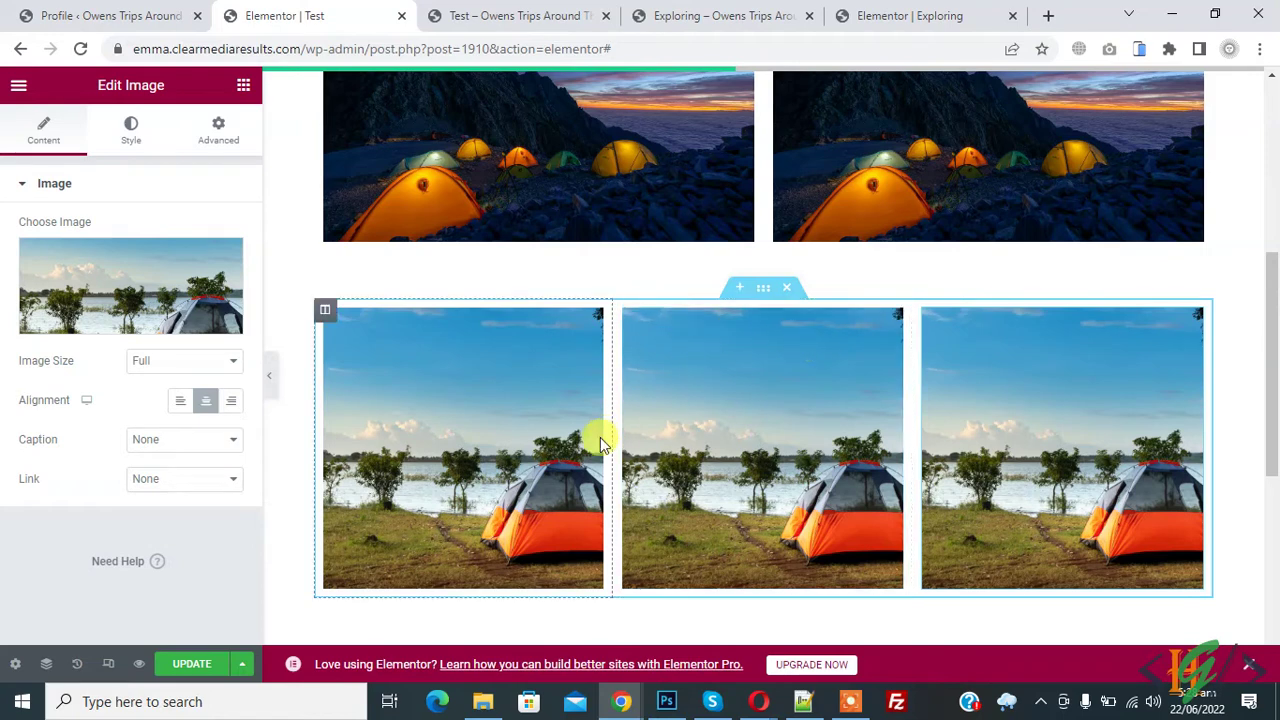
{"action": "scroll", "coordinate": [600, 437], "scroll_direction": "up", "scroll_amount": 3}
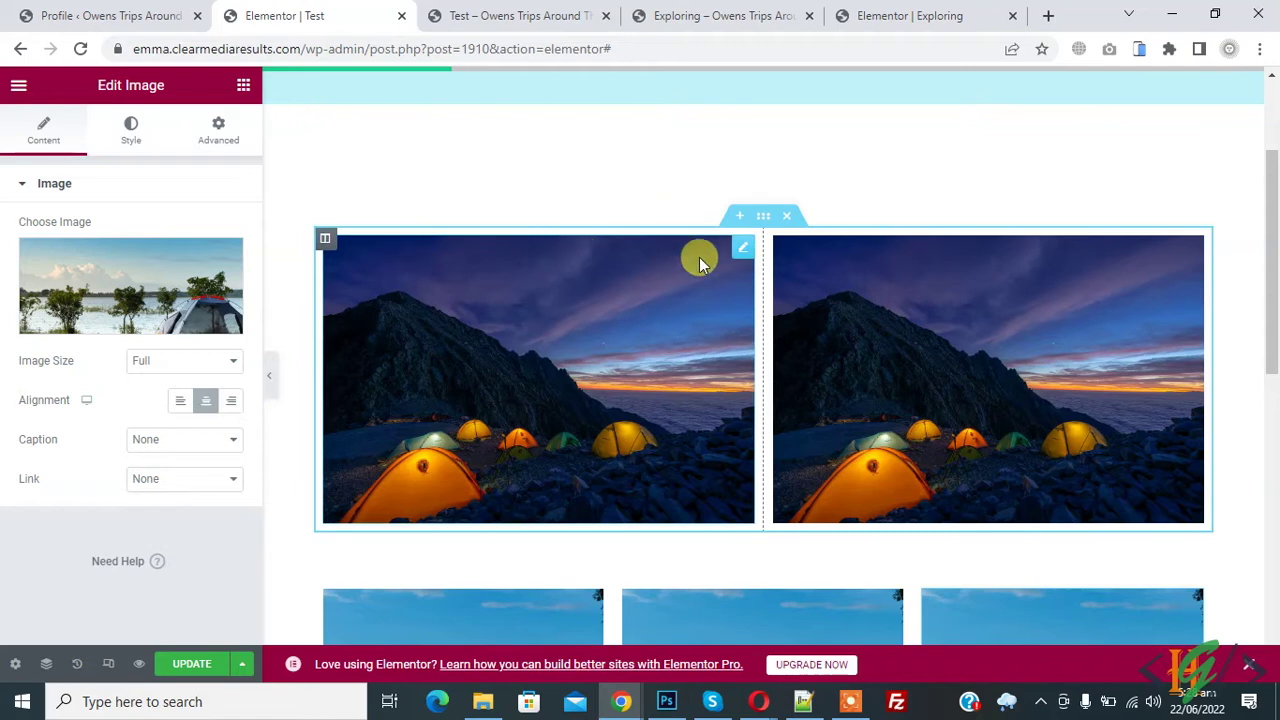
Set the left night-tent column's Column Width to 20%
{"action": "left_click", "coordinate": [324, 242]}
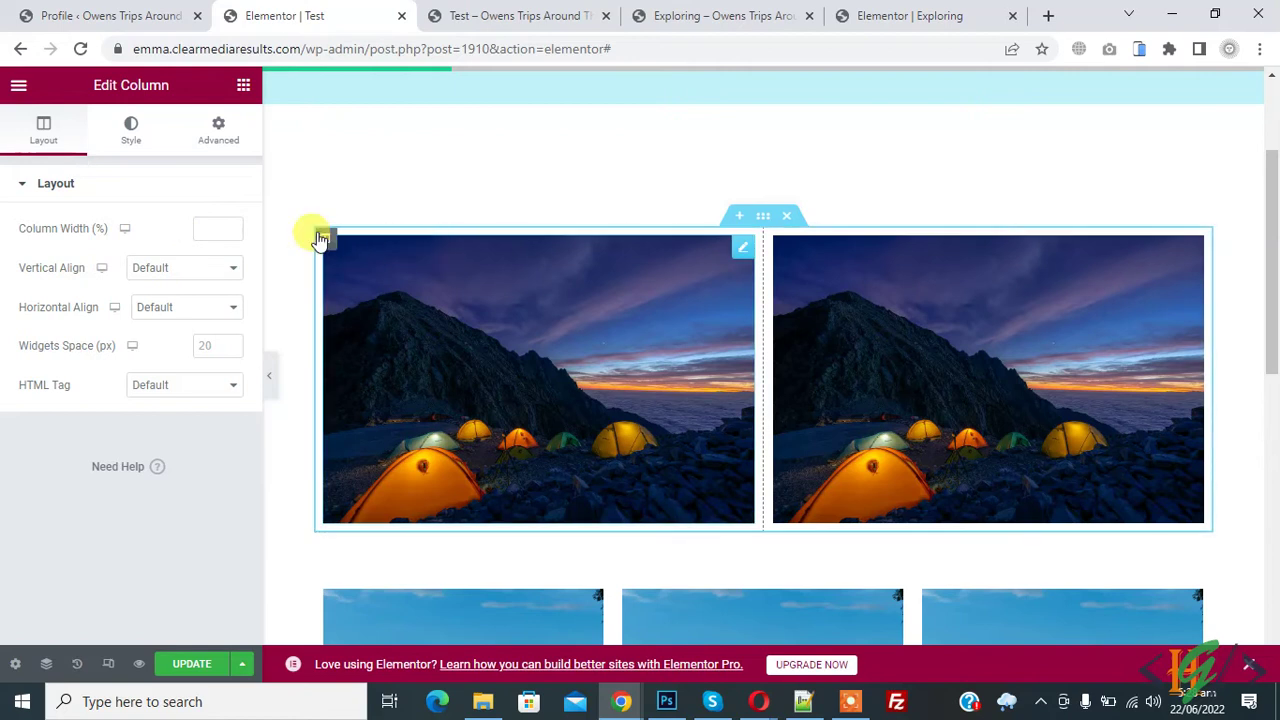
{"action": "left_click", "coordinate": [202, 228]}
{"action": "type", "text": "10"}
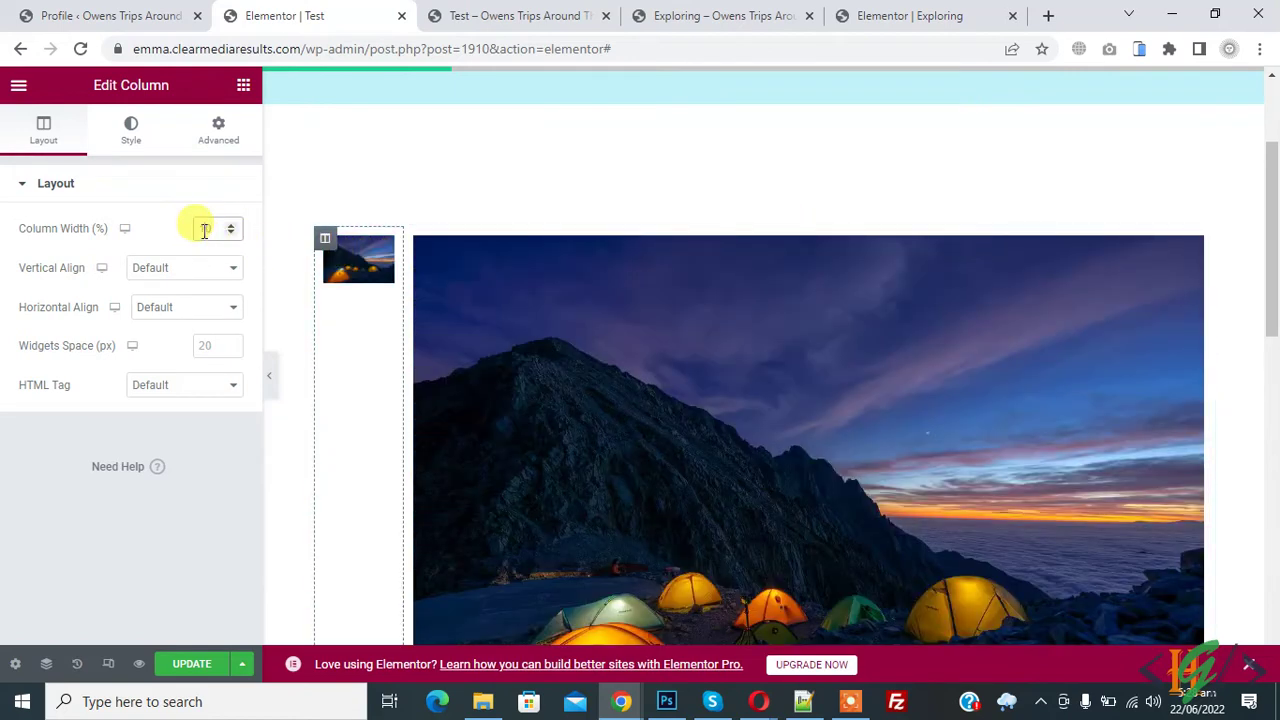
{"action": "left_click_drag", "start_coordinate": [204, 229], "coordinate": [188, 232]}
{"action": "type", "text": "40"}
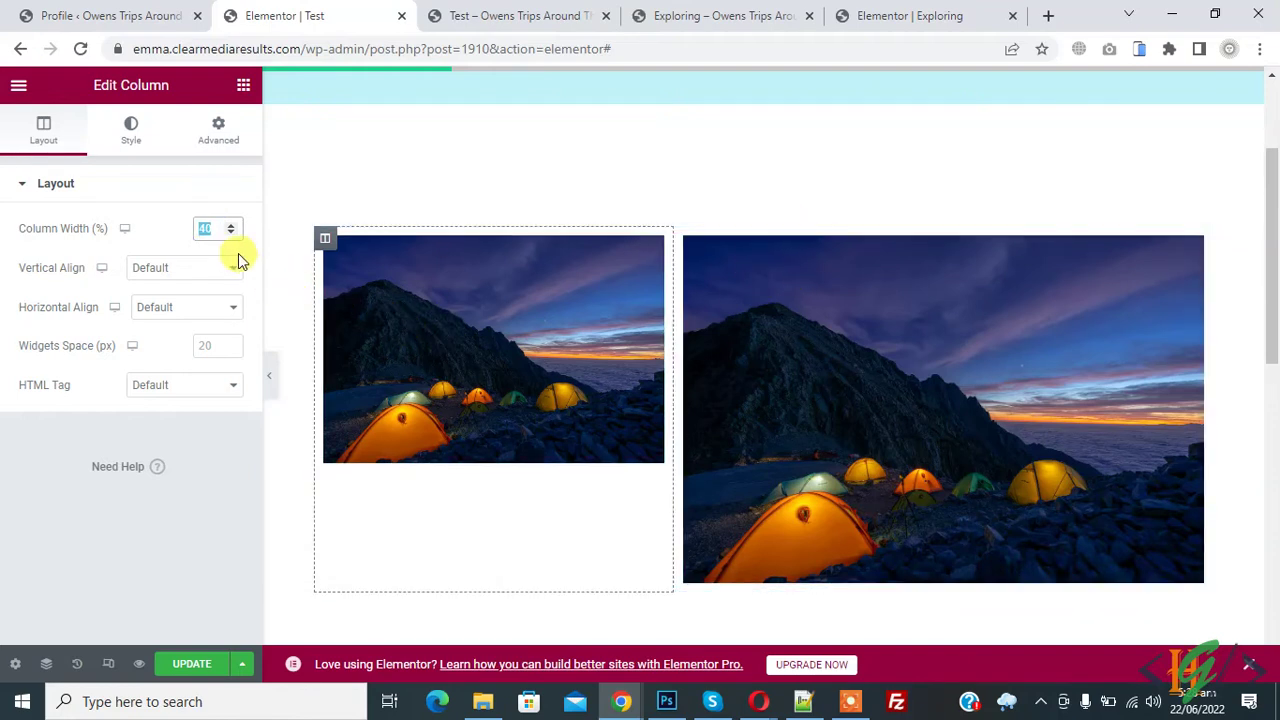
{"action": "type", "text": "20"}
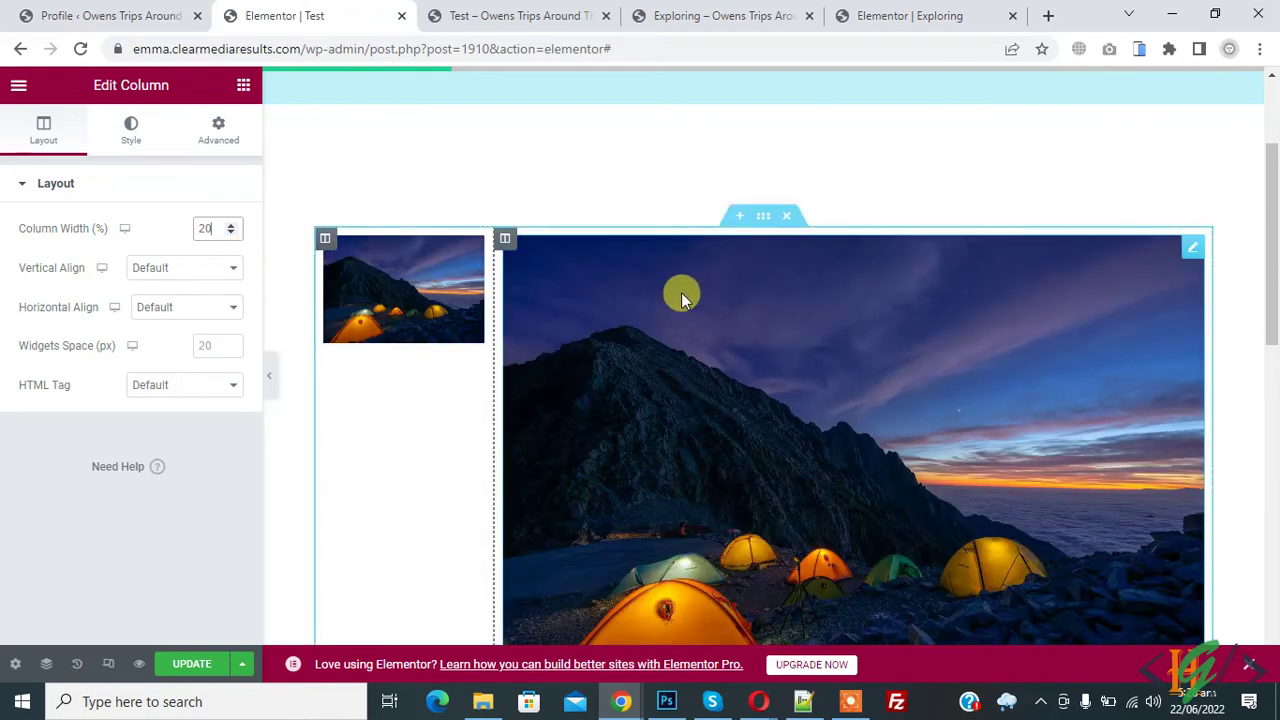
{"action": "double_click", "coordinate": [213, 237]}
{"action": "key", "text": "BackSpace"}
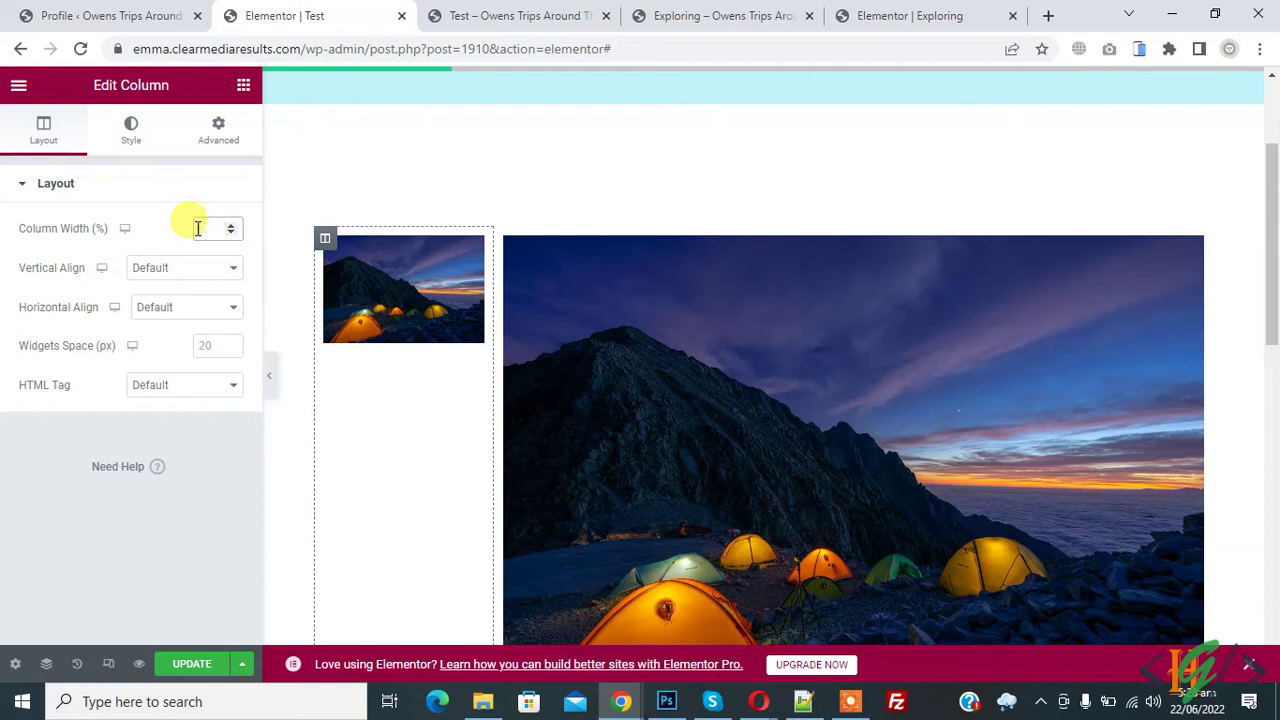
Turn on Responsive Mode and re-enter the left column's width value
{"action": "type", "text": "20"}
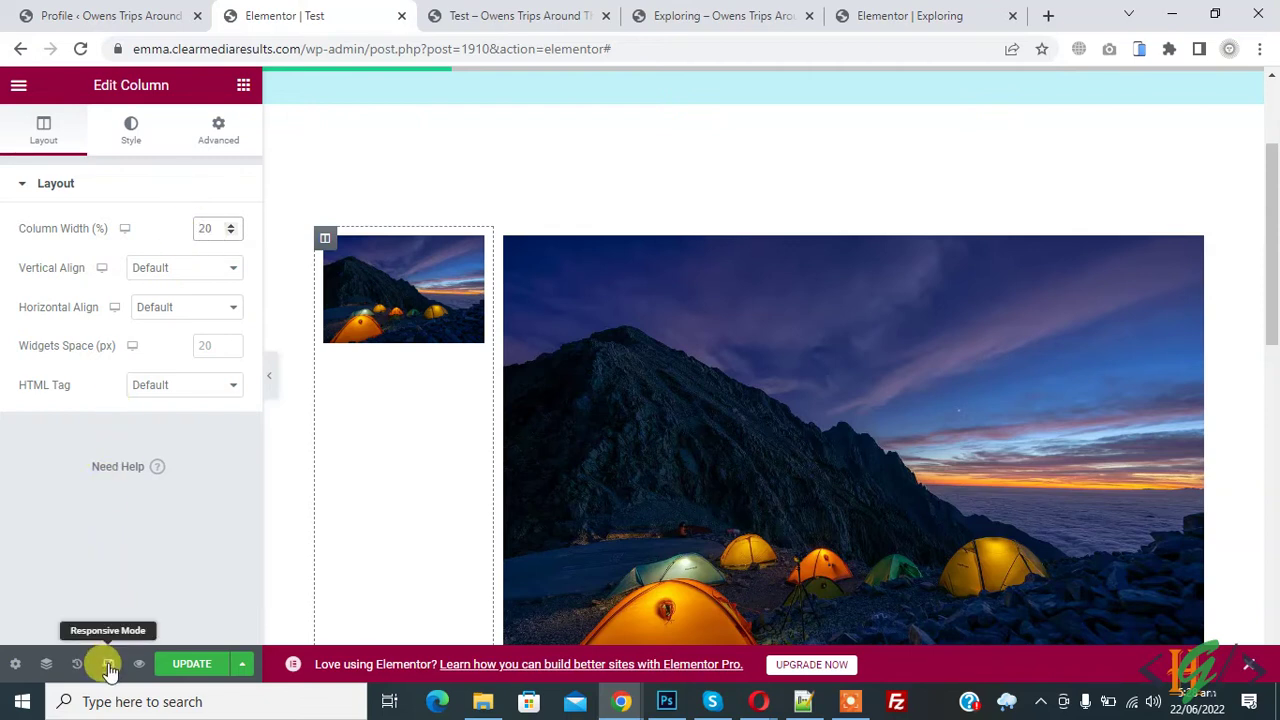
{"action": "left_click", "coordinate": [108, 664]}
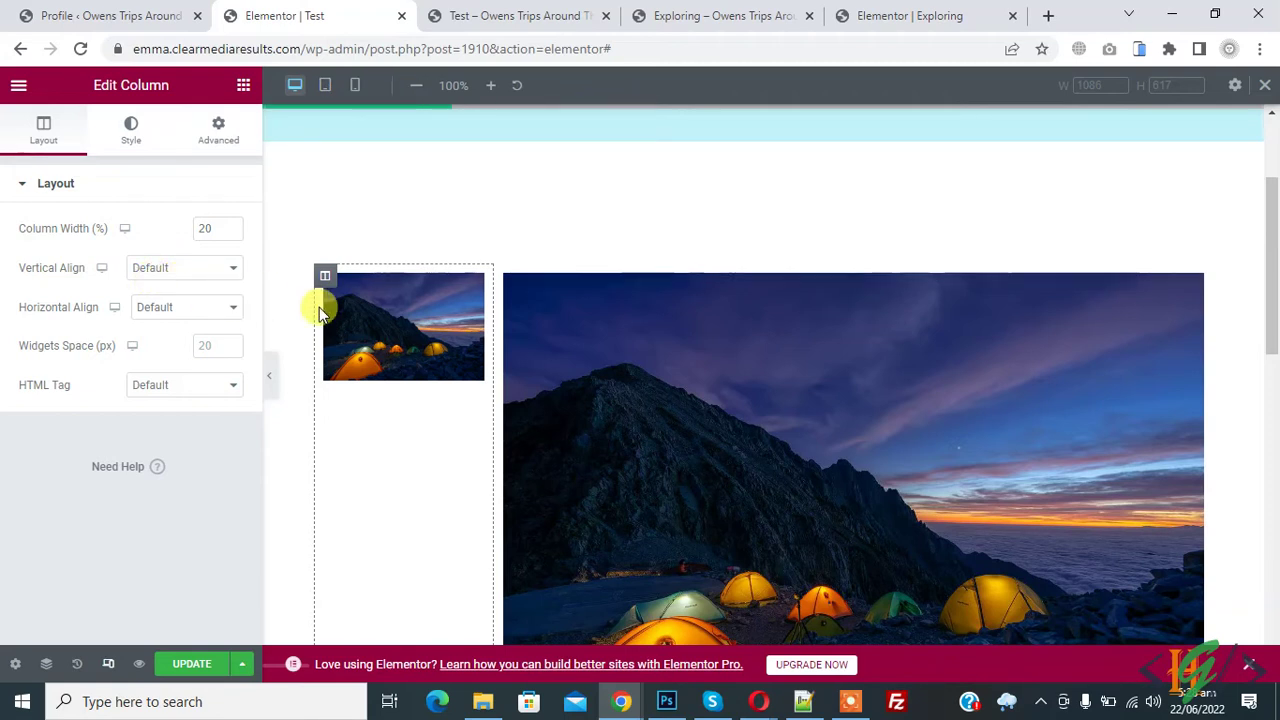
{"action": "double_click", "coordinate": [203, 228]}
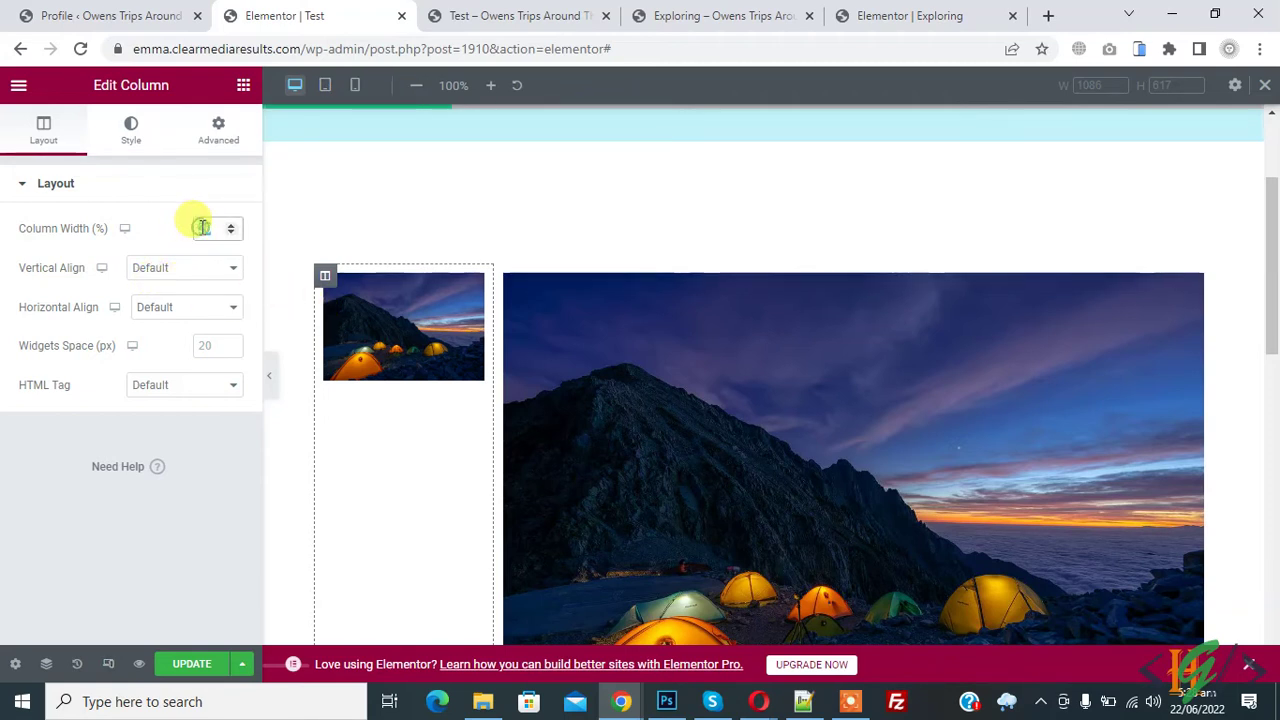
{"action": "type", "text": "205"}
{"action": "key", "text": "BackSpace"}
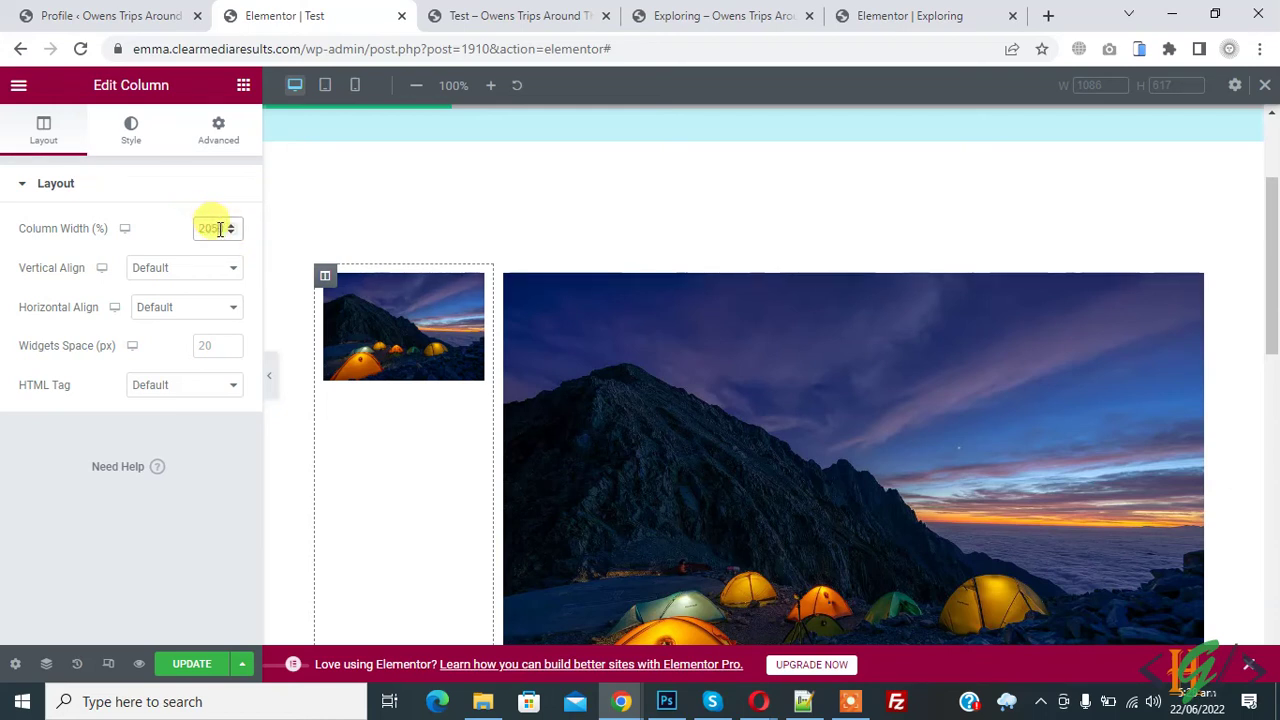
{"action": "key", "text": "BackSpace"}
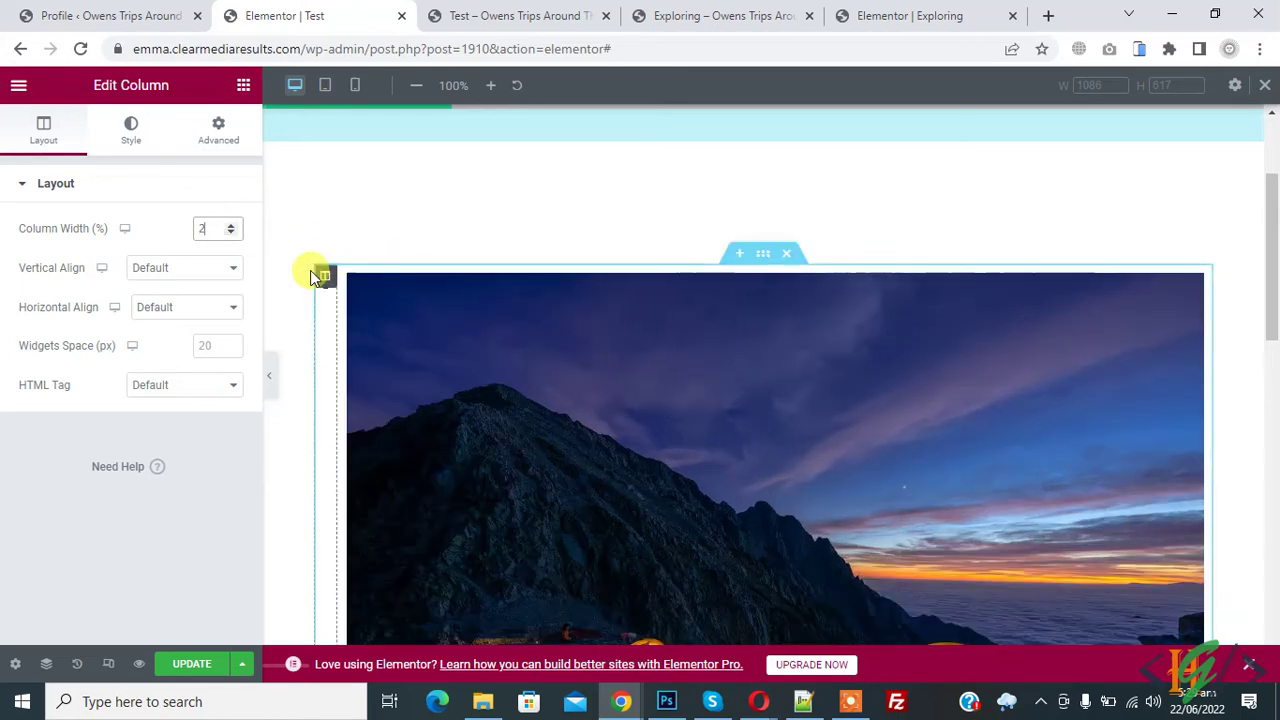
{"action": "type", "text": "220"}
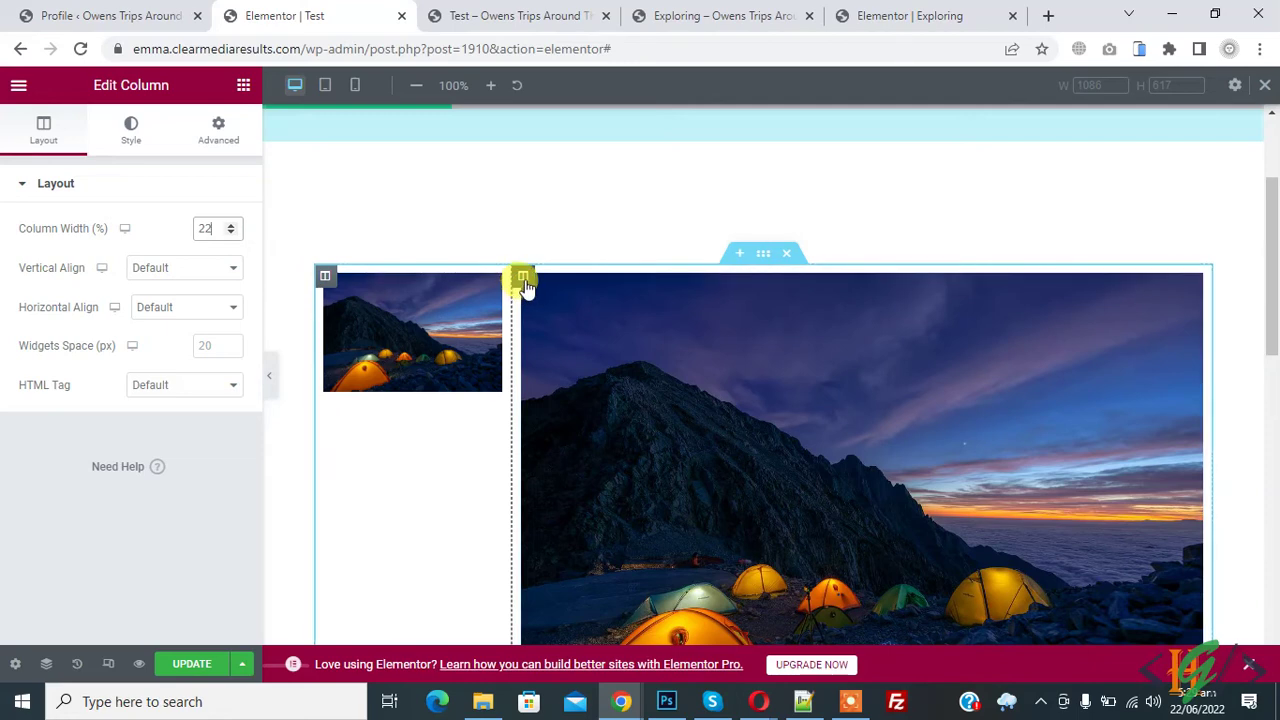
Set the right night-tent column's width to 50% so both halves match
{"action": "left_click", "coordinate": [523, 278]}
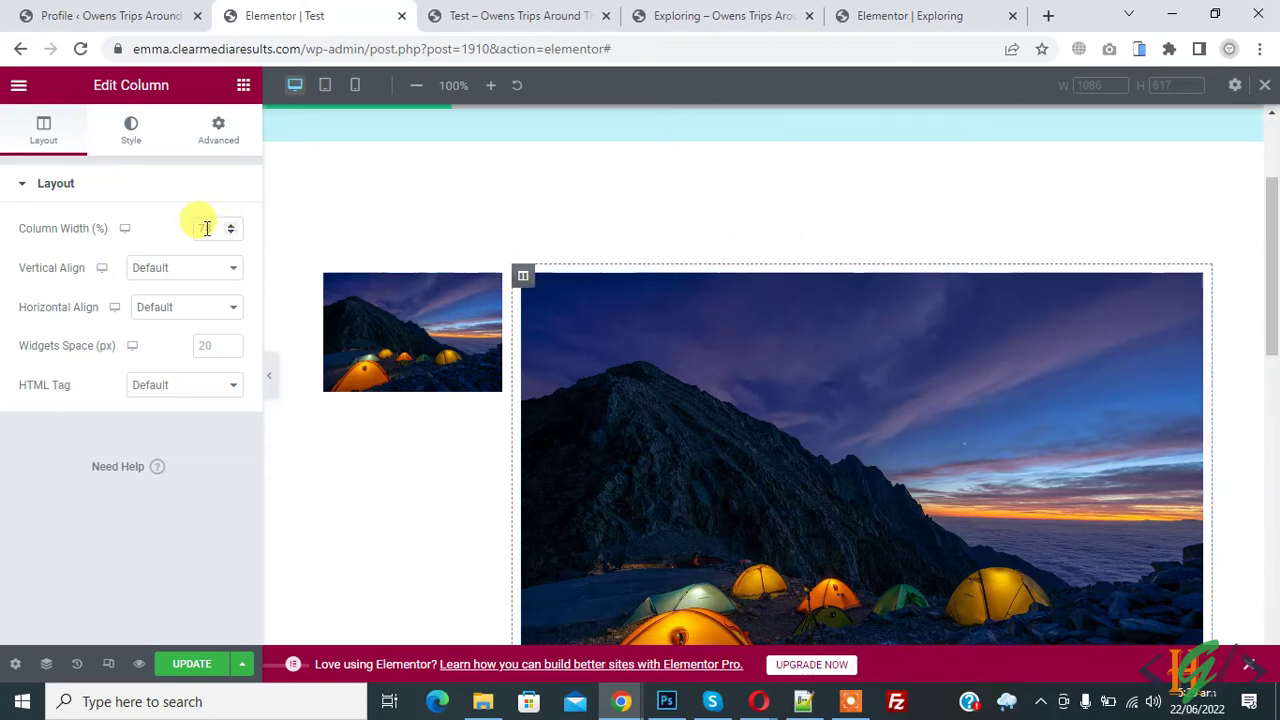
{"action": "type", "text": "50"}
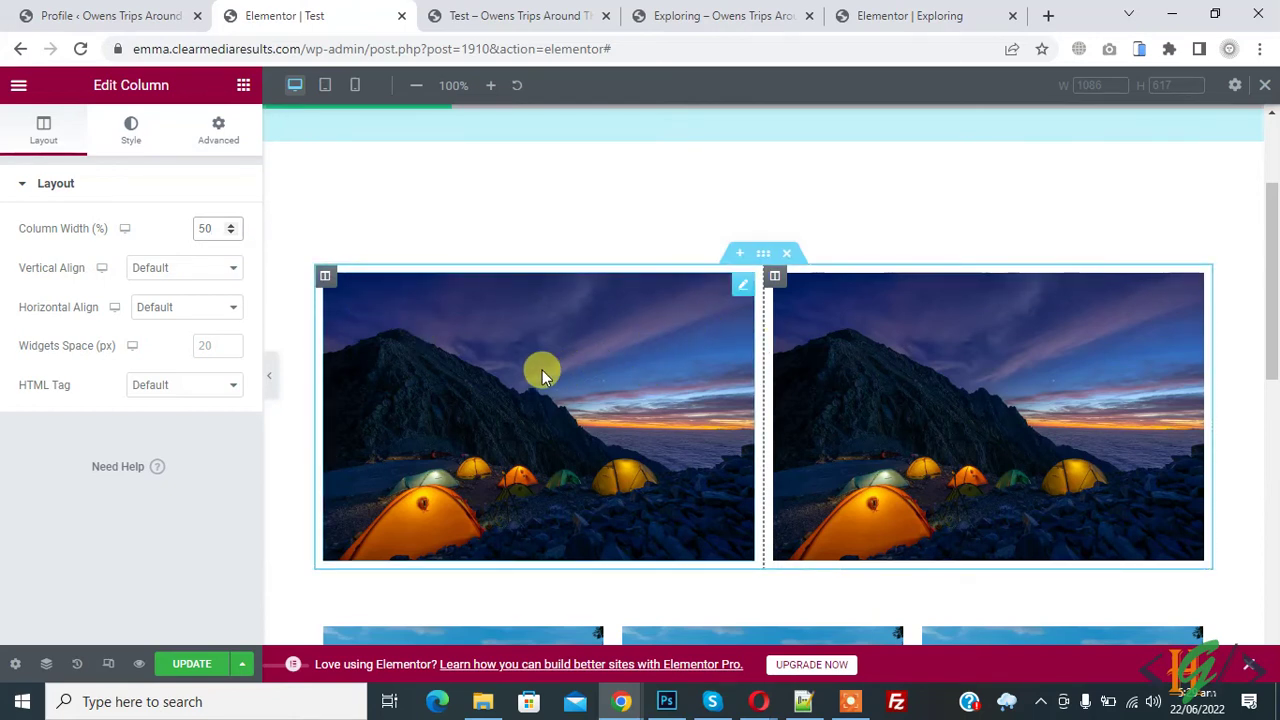
{"action": "scroll", "coordinate": [520, 360], "scroll_direction": "up", "scroll_amount": 1}
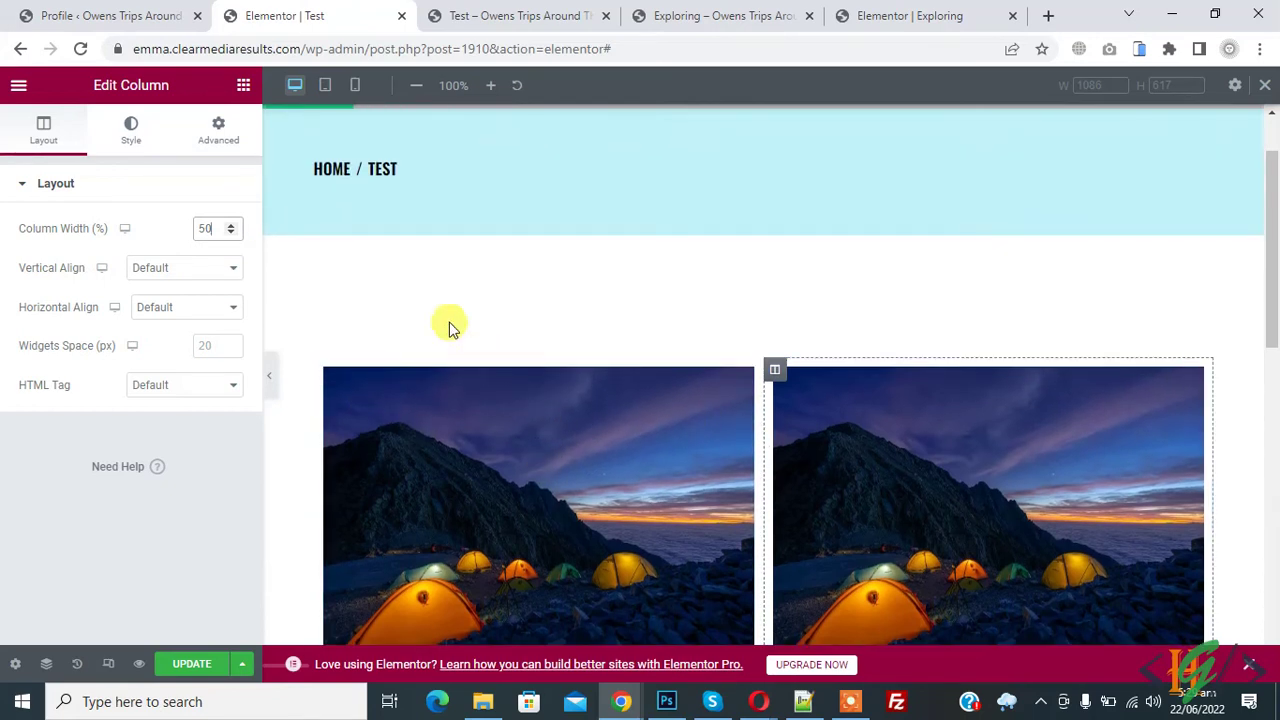
Switch to the tablet preview and set the first night-tent column to 70% width
{"action": "left_click", "coordinate": [326, 88]}
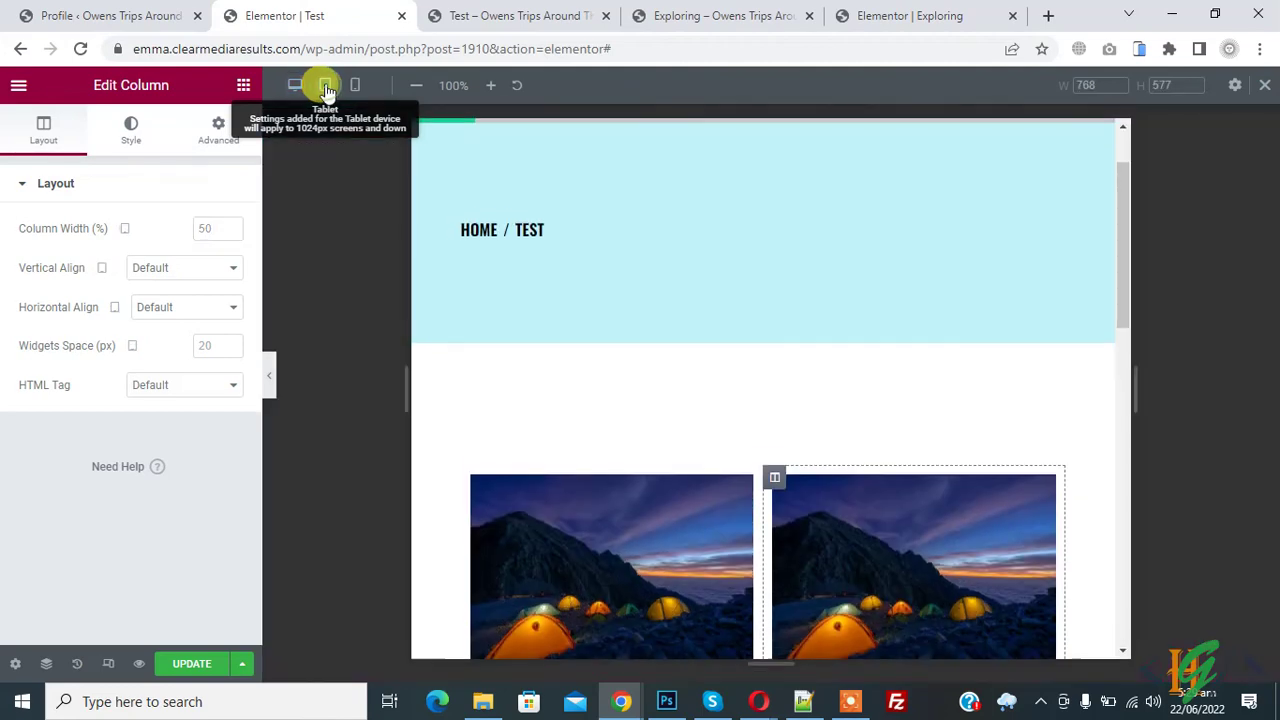
{"action": "scroll", "coordinate": [500, 230], "scroll_direction": "down", "scroll_amount": 2}
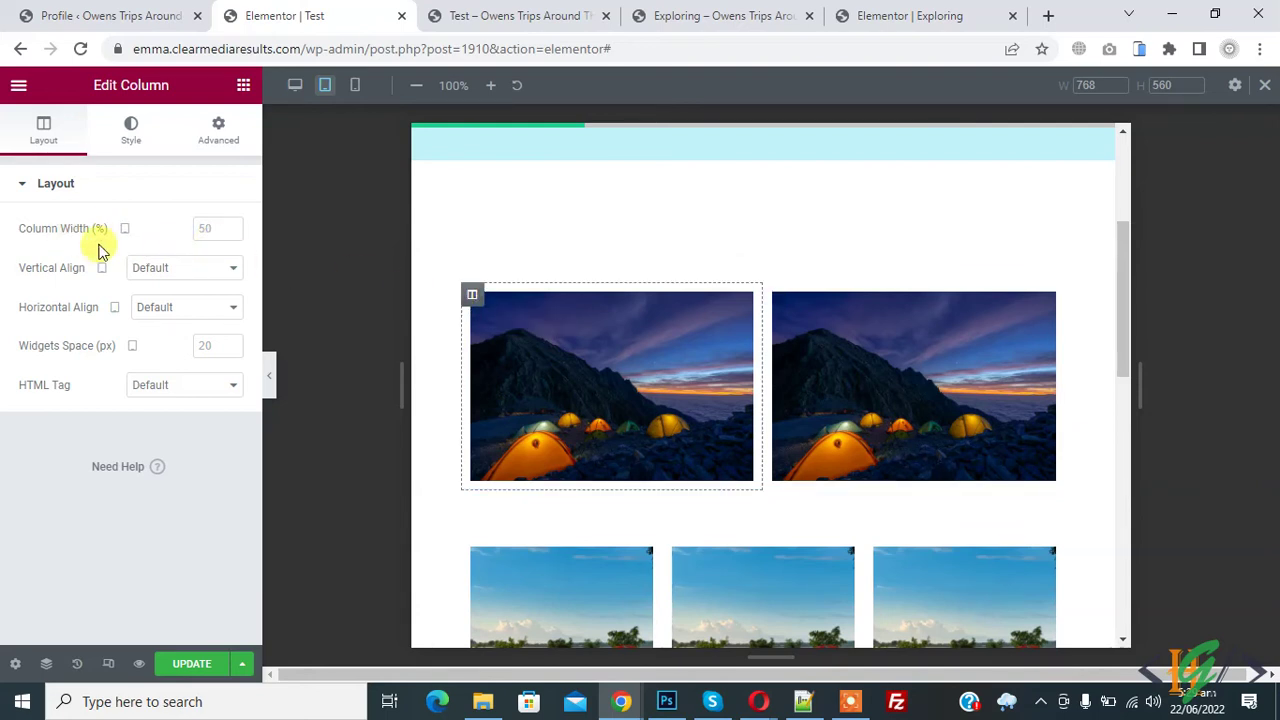
{"action": "left_click", "coordinate": [208, 229]}
{"action": "type", "text": "20"}
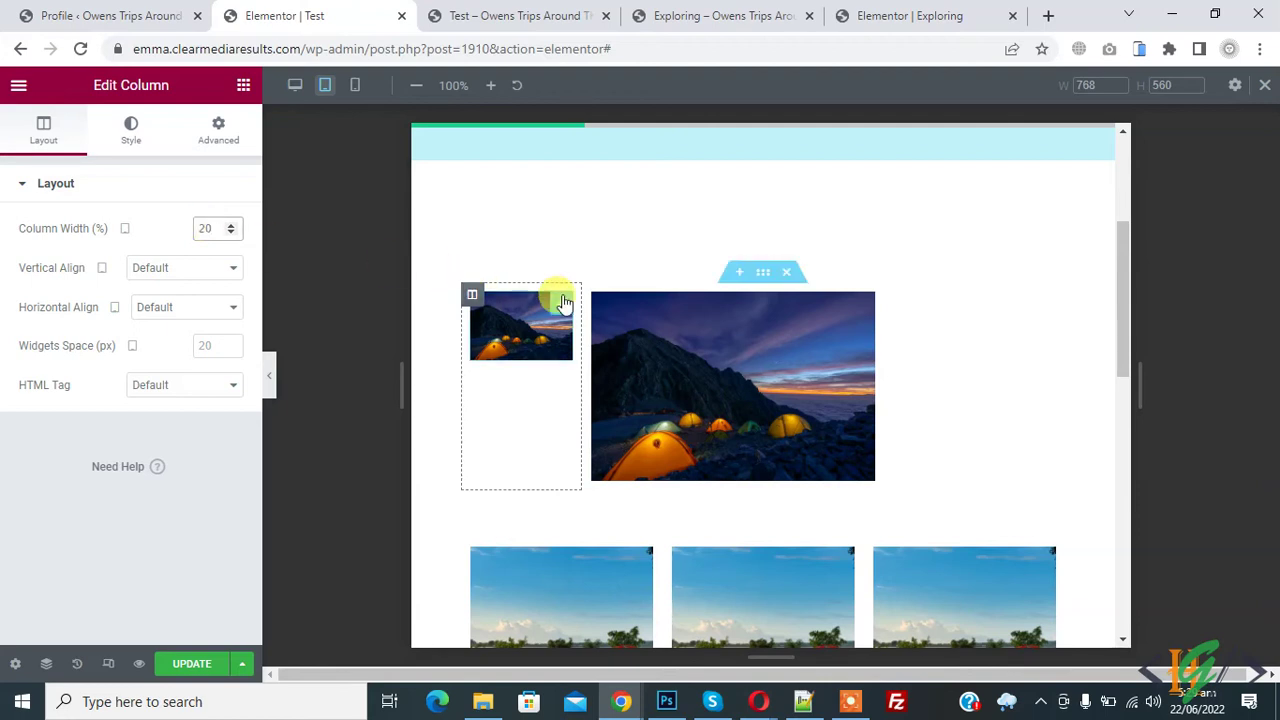
{"action": "left_click", "coordinate": [594, 295]}
{"action": "double_click", "coordinate": [220, 229]}
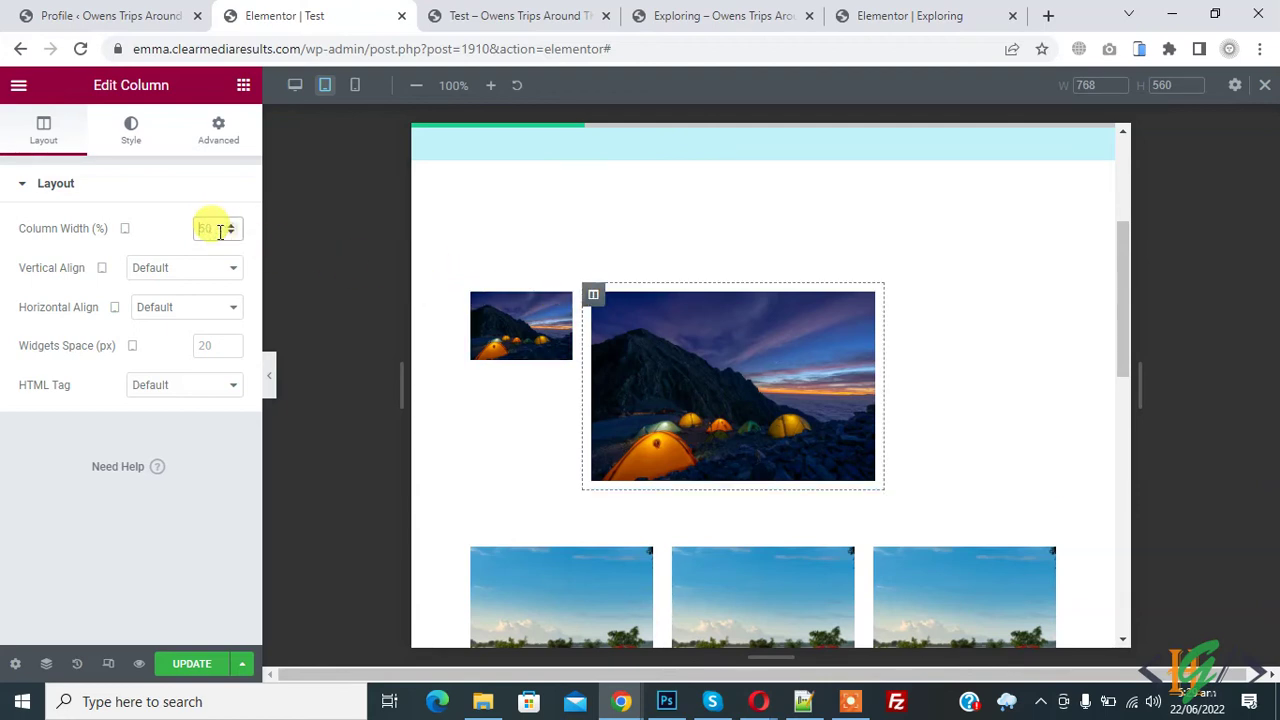
{"action": "left_click", "coordinate": [471, 294]}
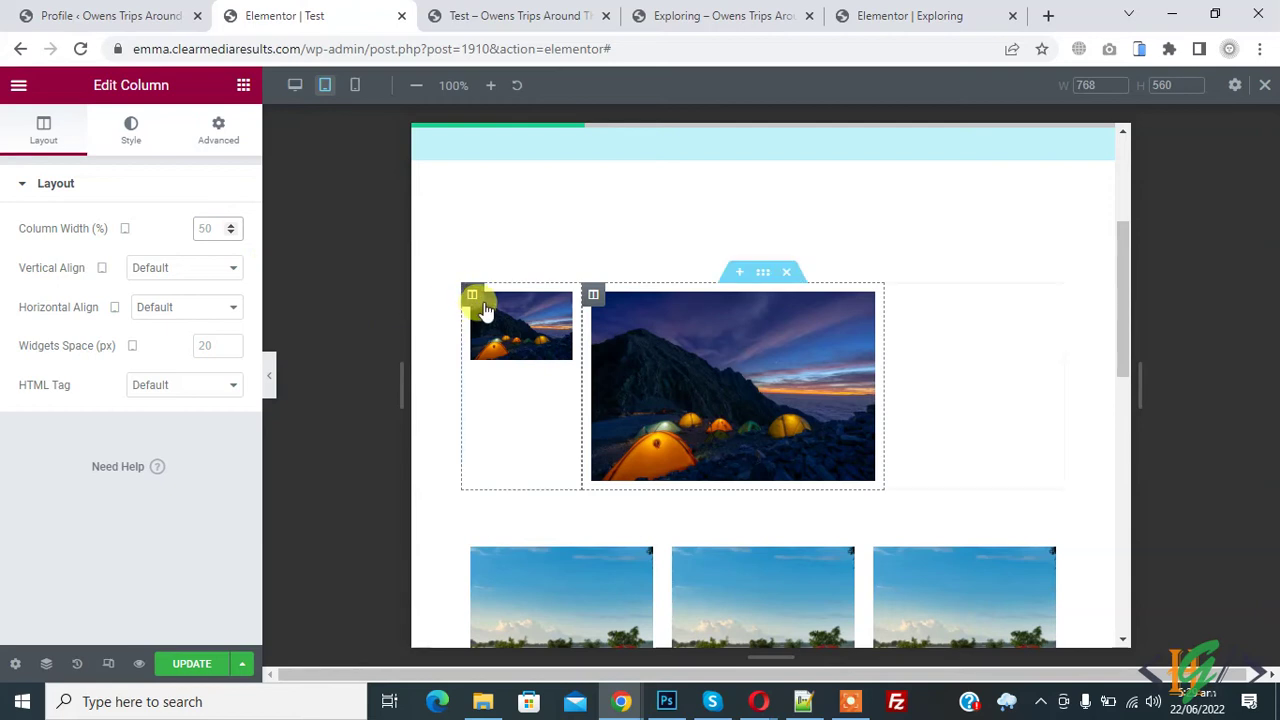
{"action": "double_click", "coordinate": [202, 228]}
{"action": "type", "text": "50"}
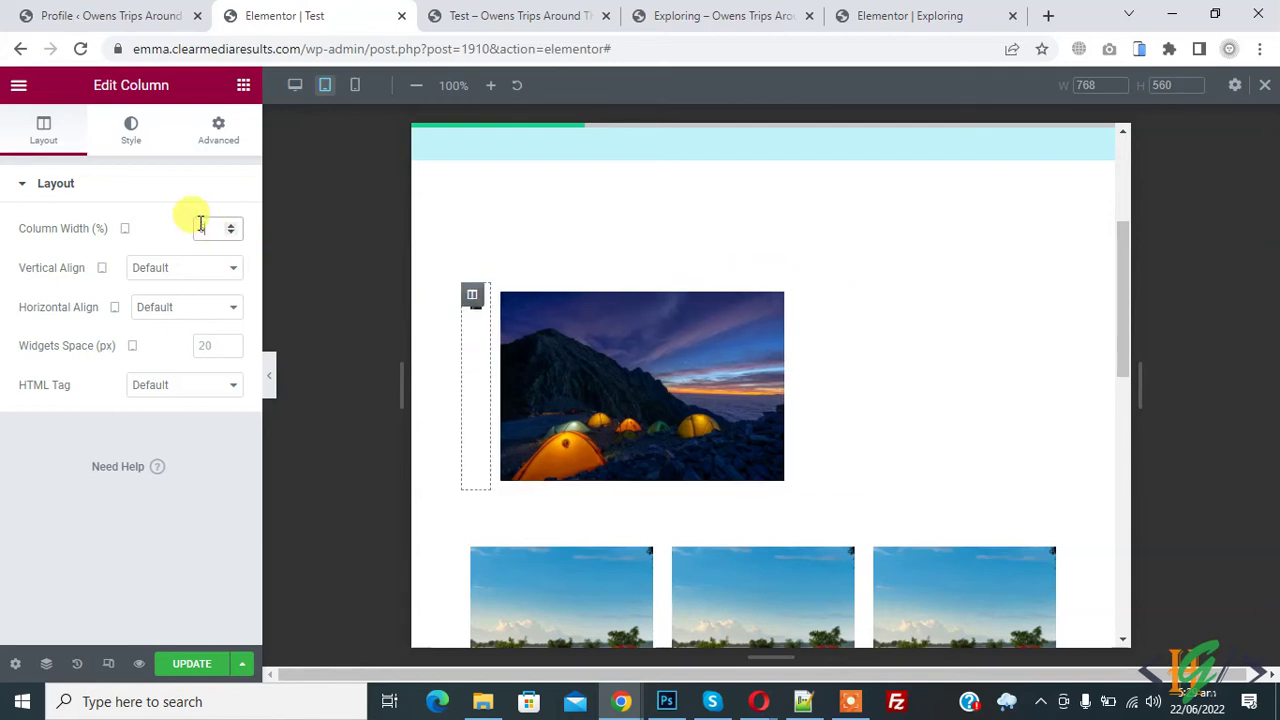
{"action": "left_click", "coordinate": [203, 228]}
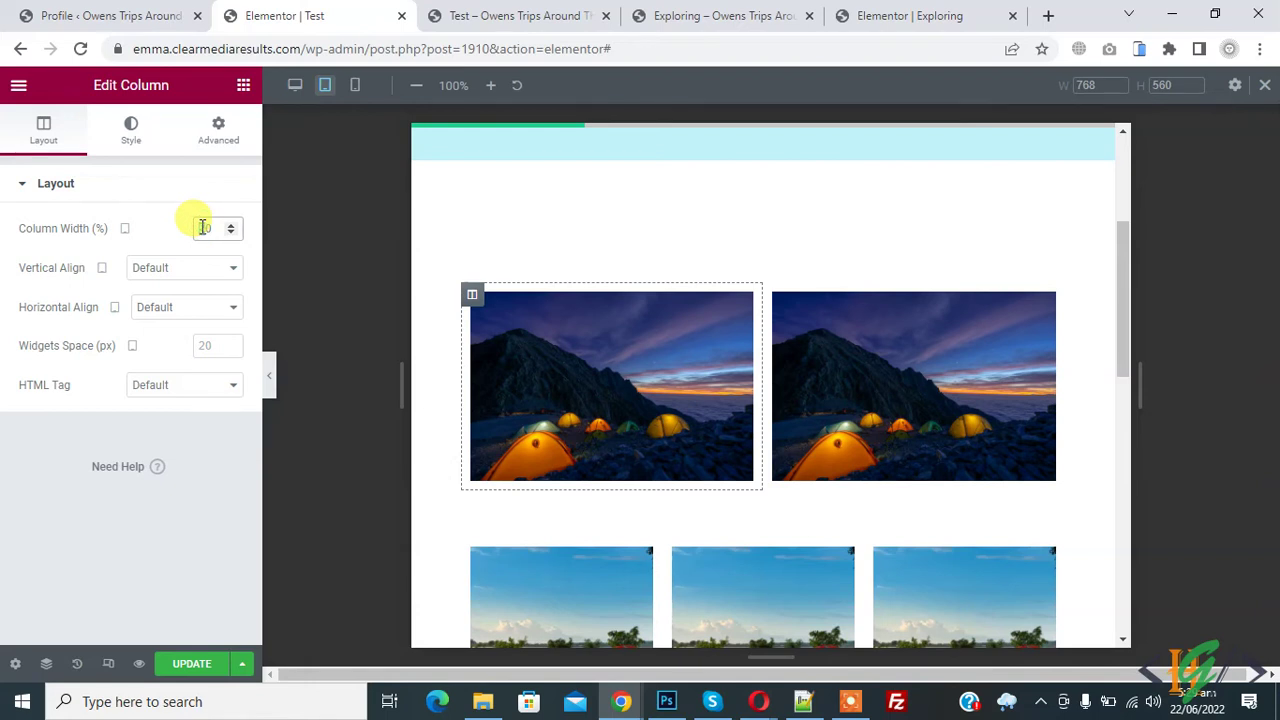
{"action": "type", "text": "70"}
Set the second night-tent column to 30% width for tablet
{"action": "scroll", "coordinate": [480, 400], "scroll_direction": "down", "scroll_amount": 2}
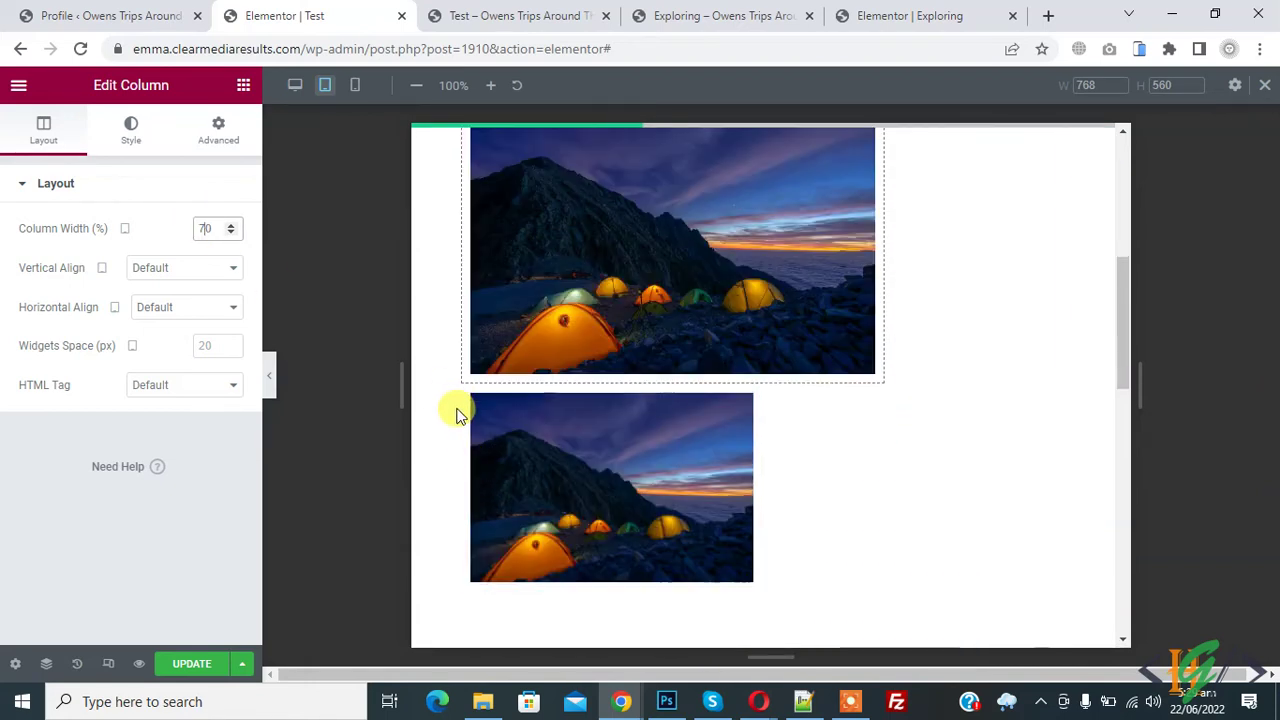
{"action": "left_click", "coordinate": [470, 396]}
{"action": "double_click", "coordinate": [214, 230]}
{"action": "type", "text": "30"}
{"action": "scroll", "coordinate": [726, 340], "scroll_direction": "up", "scroll_amount": 2}
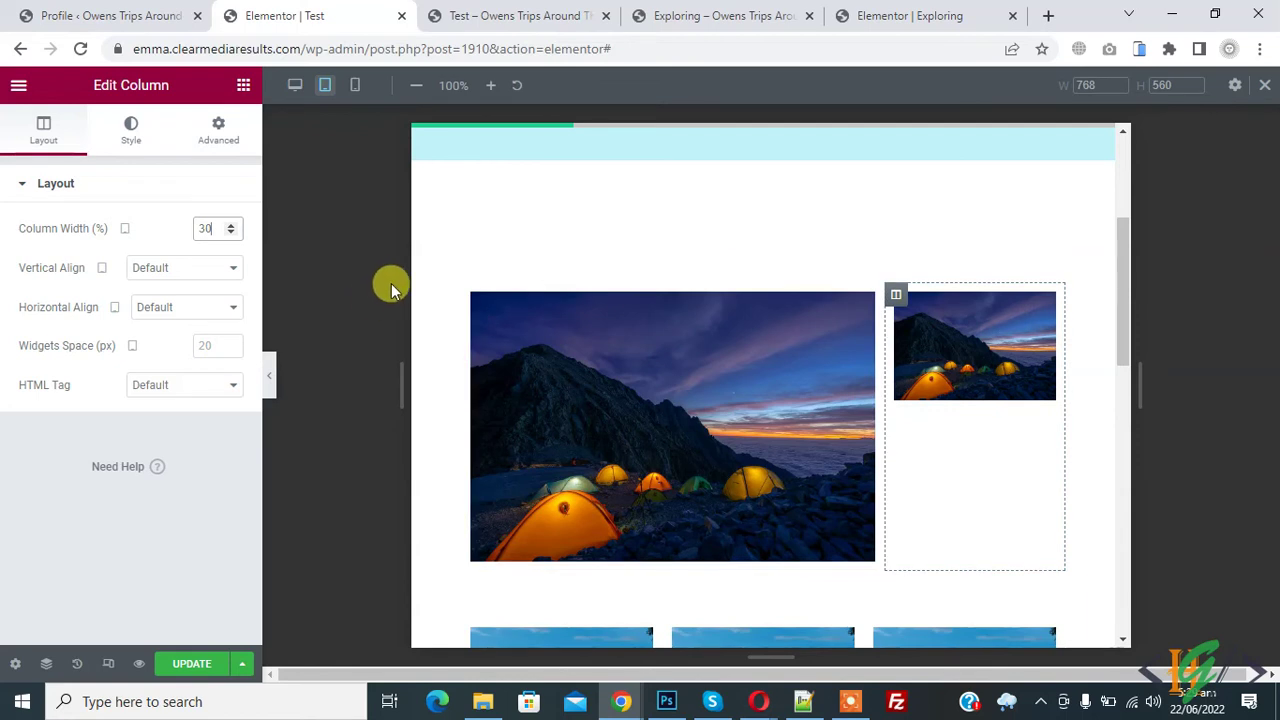
{"action": "scroll", "coordinate": [573, 303], "scroll_direction": "down", "scroll_amount": 2}
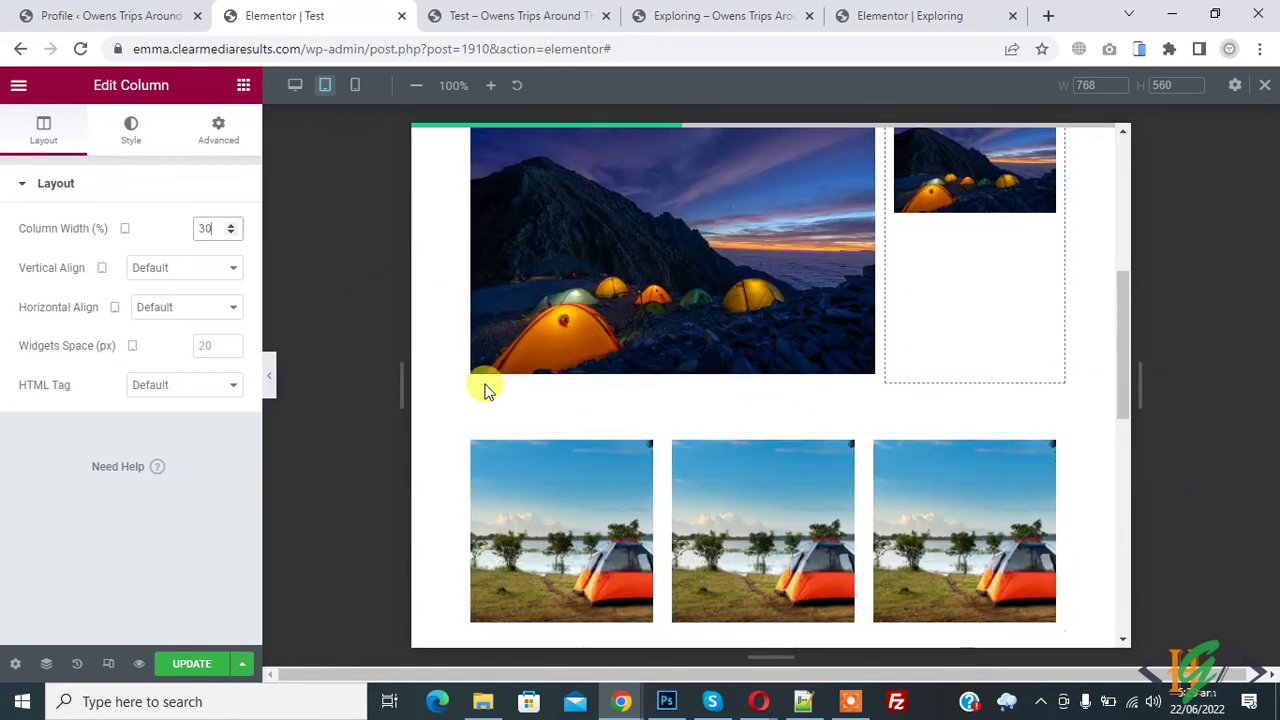
{"action": "scroll", "coordinate": [491, 389], "scroll_direction": "up", "scroll_amount": 1}
In the mobile preview, set both night-tent columns to 50% width
{"action": "left_click", "coordinate": [356, 86]}
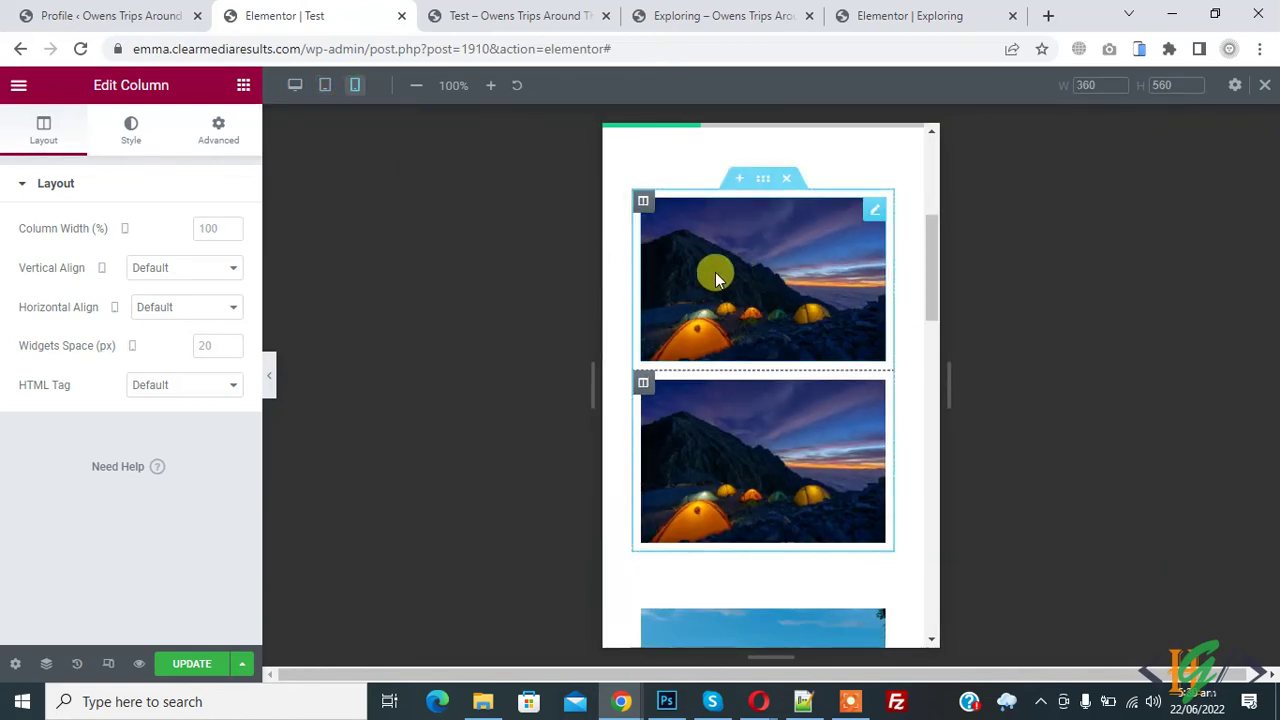
{"action": "scroll", "coordinate": [860, 440], "scroll_direction": "down", "scroll_amount": 4}
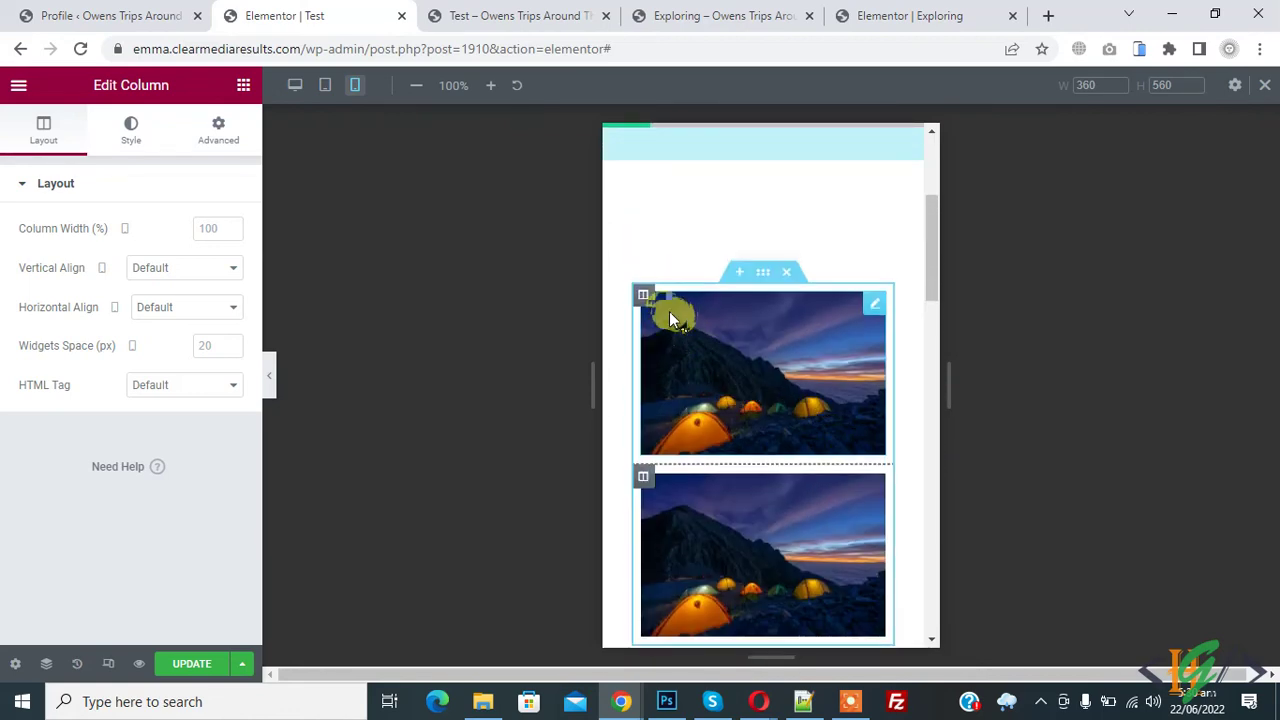
{"action": "left_click", "coordinate": [643, 297]}
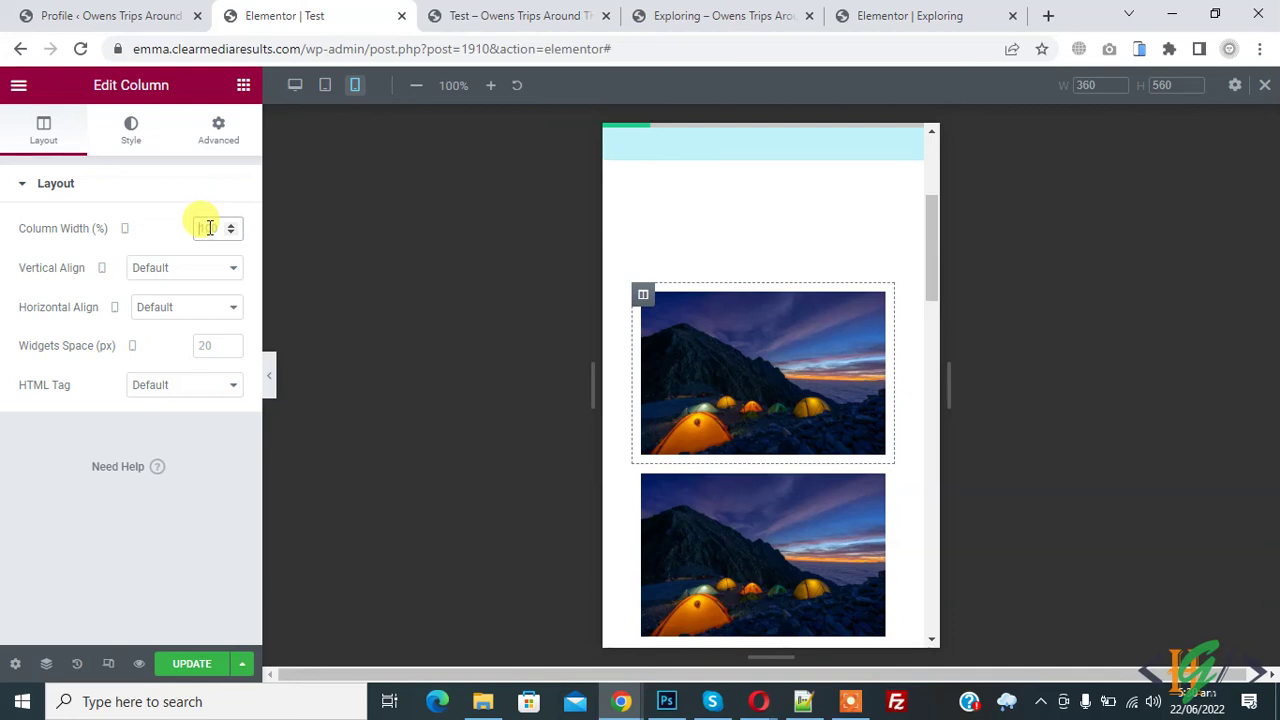
{"action": "type", "text": "50"}
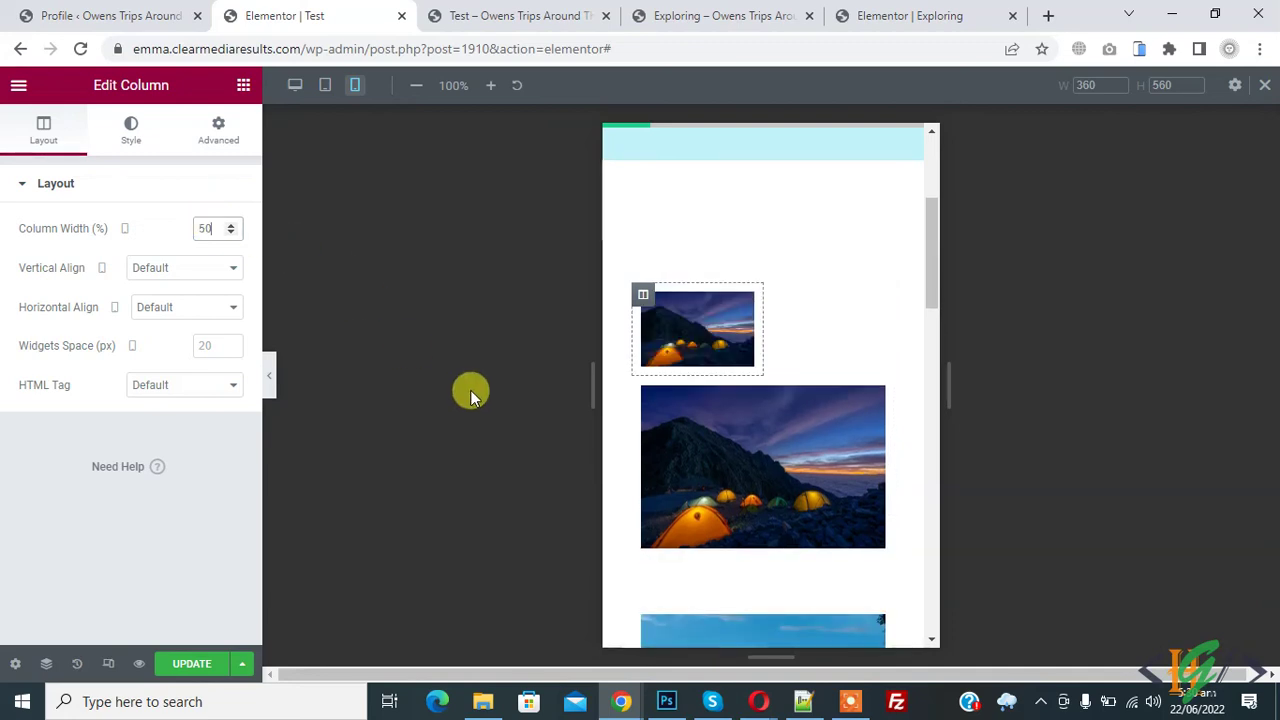
{"action": "left_click", "coordinate": [645, 388]}
{"action": "double_click", "coordinate": [204, 229]}
{"action": "key", "text": "BackSpace"}
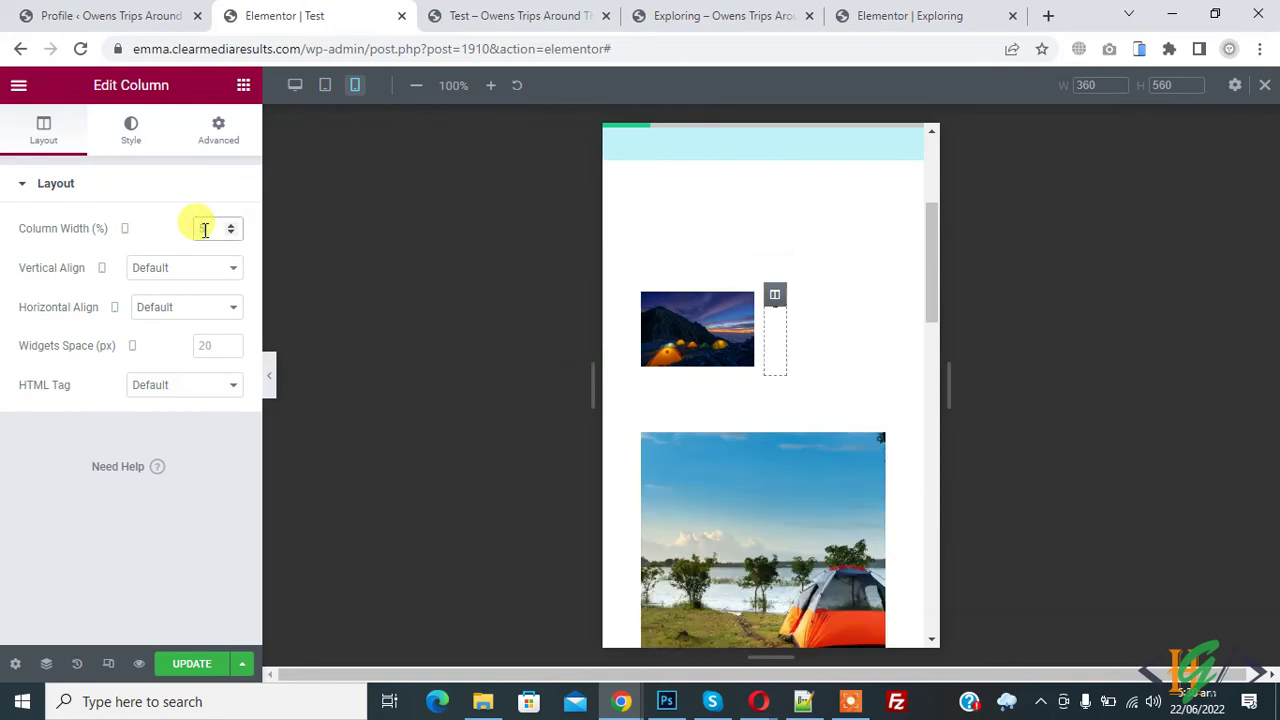
{"action": "type", "text": "50"}
{"action": "scroll", "coordinate": [700, 340], "scroll_direction": "down", "scroll_amount": 3}
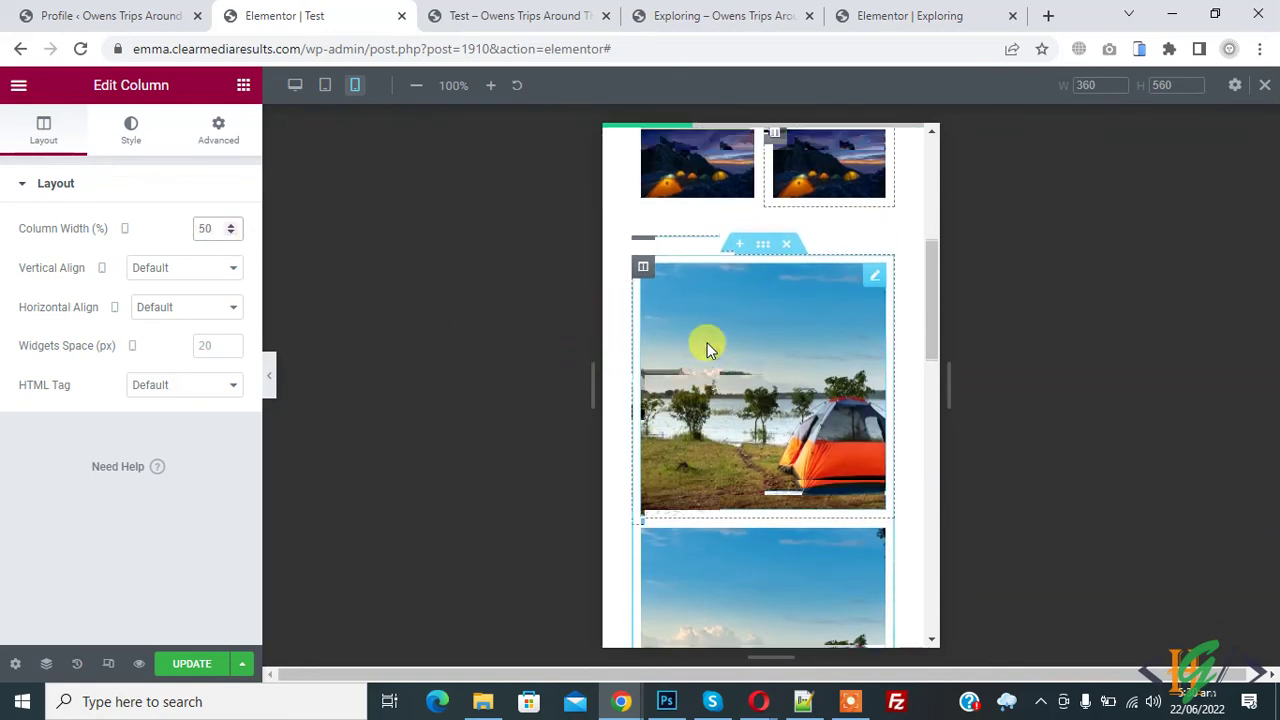
{"action": "scroll", "coordinate": [706, 347], "scroll_direction": "up", "scroll_amount": 1}
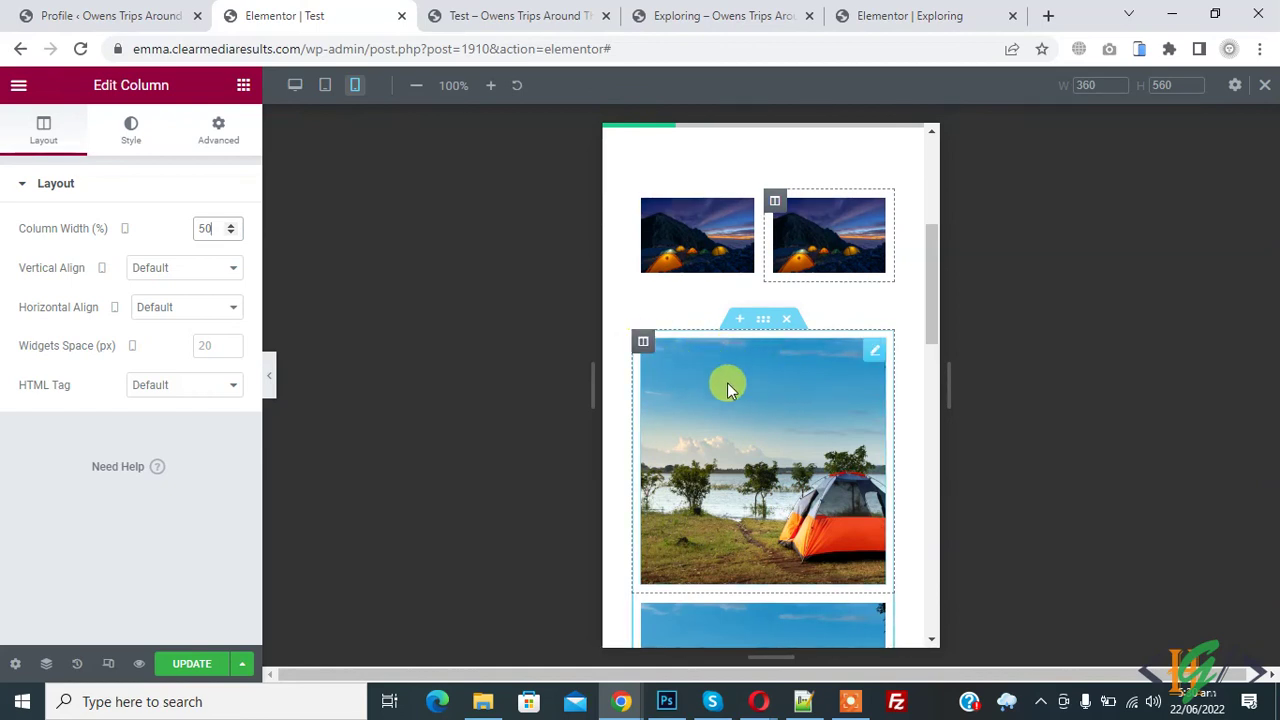
{"action": "left_click", "coordinate": [643, 345]}
{"action": "left_click", "coordinate": [206, 229]}
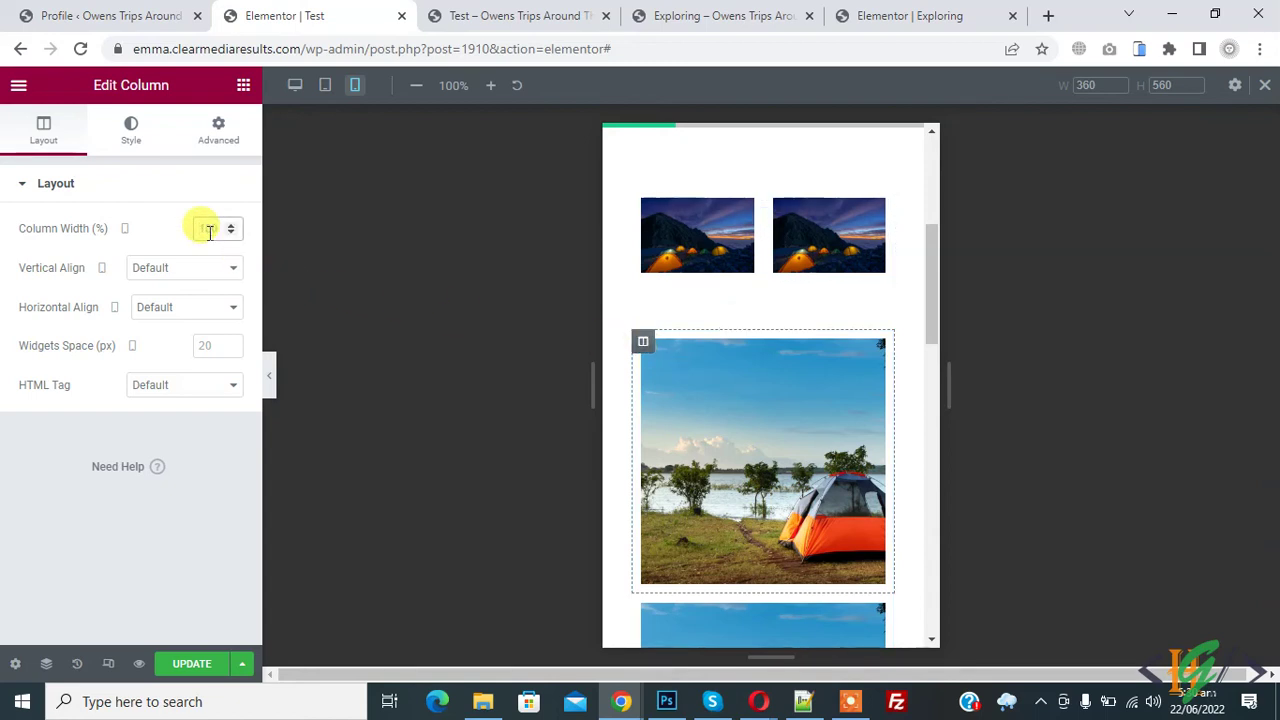
Set the first lakeside tent column to 33% width on mobile
{"action": "scroll", "coordinate": [691, 352], "scroll_direction": "down", "scroll_amount": 3}
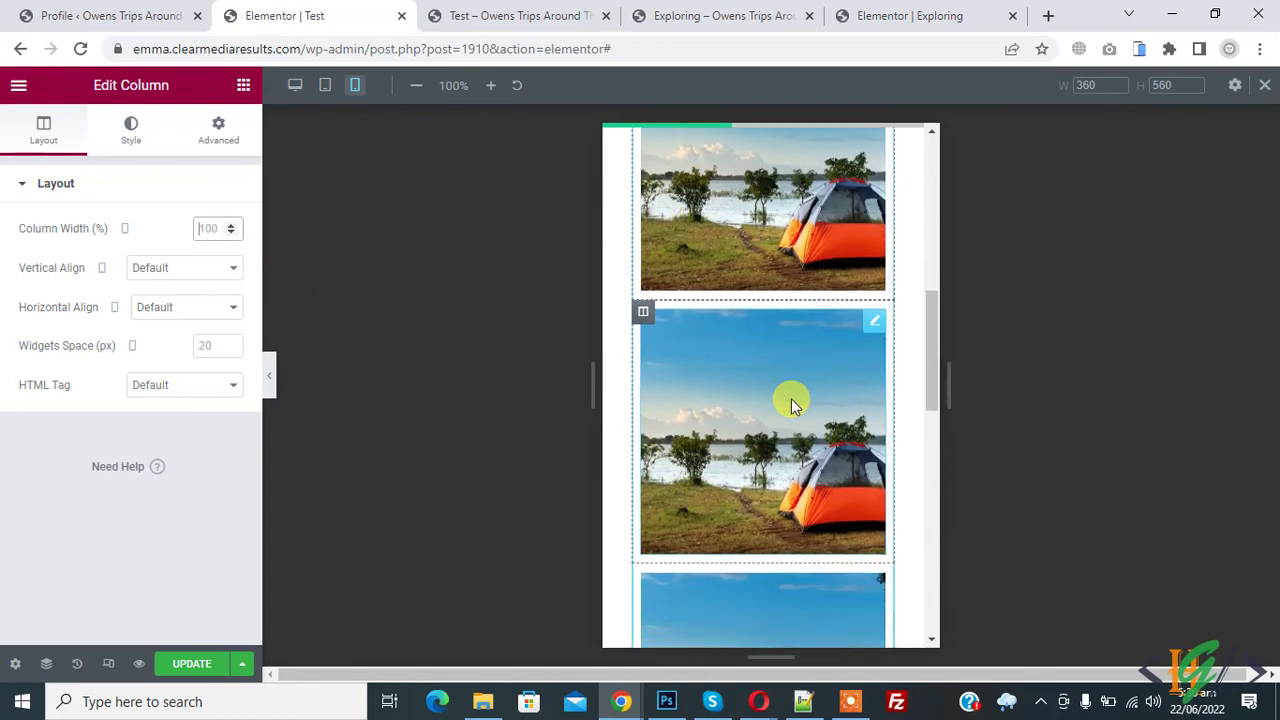
{"action": "scroll", "coordinate": [791, 398], "scroll_direction": "down", "scroll_amount": 1}
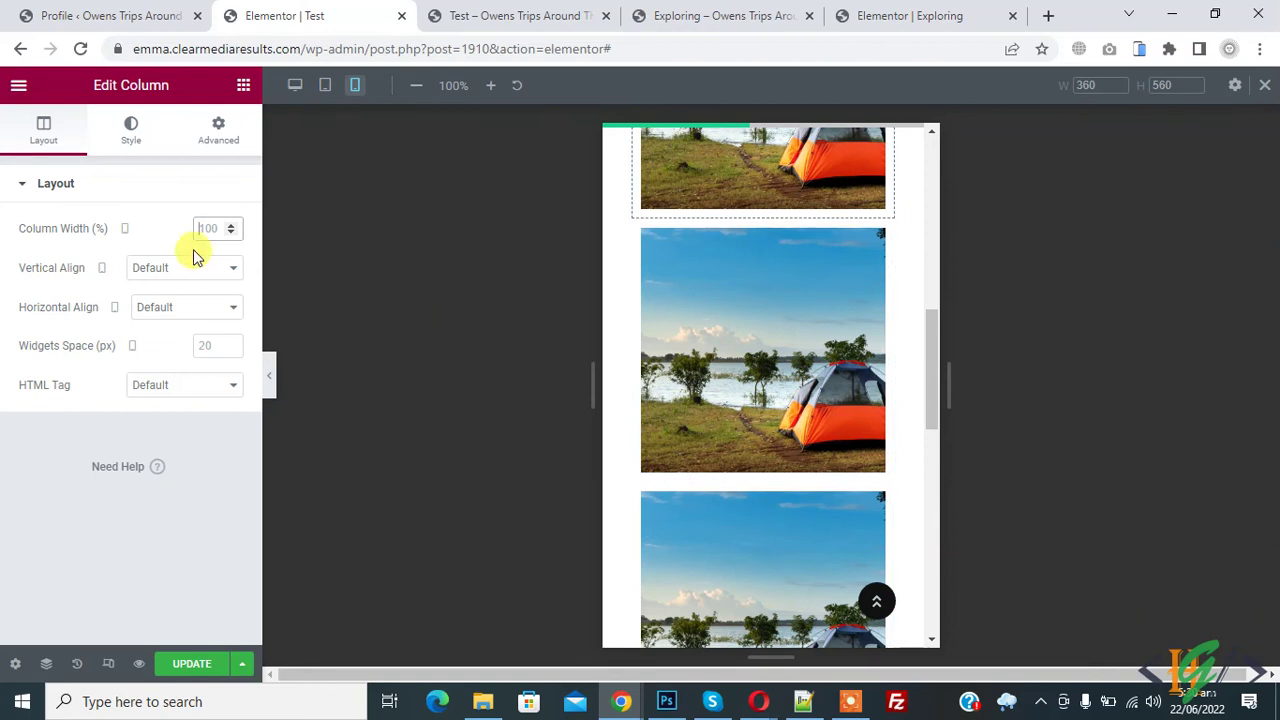
{"action": "scroll", "coordinate": [691, 363], "scroll_direction": "up", "scroll_amount": 1}
{"action": "scroll", "coordinate": [693, 361], "scroll_direction": "down", "scroll_amount": 2}
{"action": "type", "text": "33"}
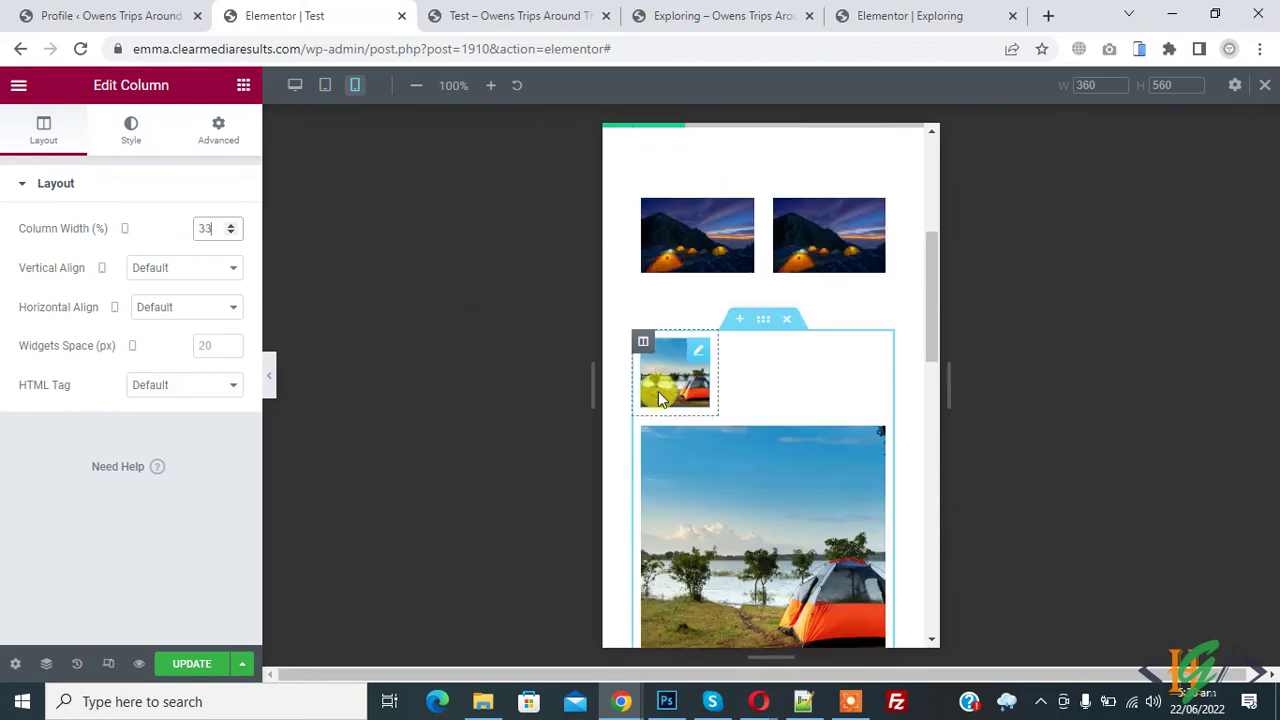
Set the remaining two lakeside tent columns to 33% width as well
{"action": "left_click", "coordinate": [643, 428]}
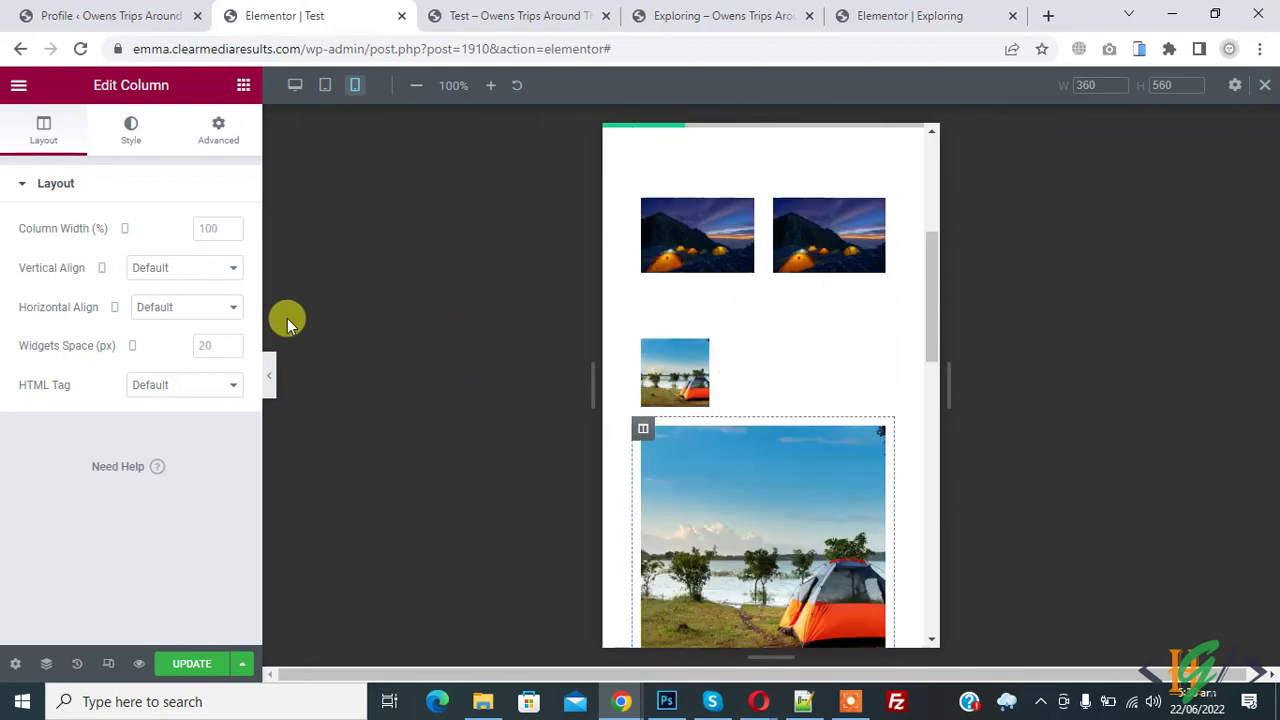
{"action": "left_click", "coordinate": [213, 228]}
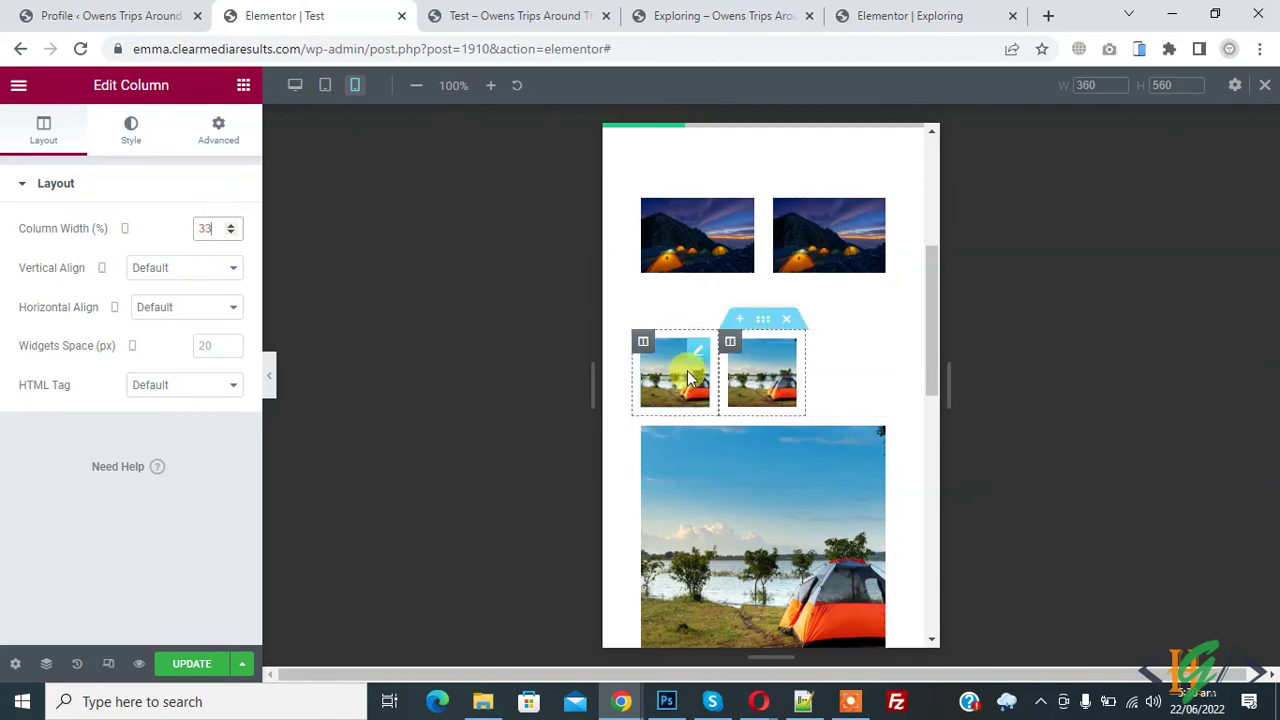
{"action": "scroll", "coordinate": [687, 369], "scroll_direction": "down", "scroll_amount": 1}
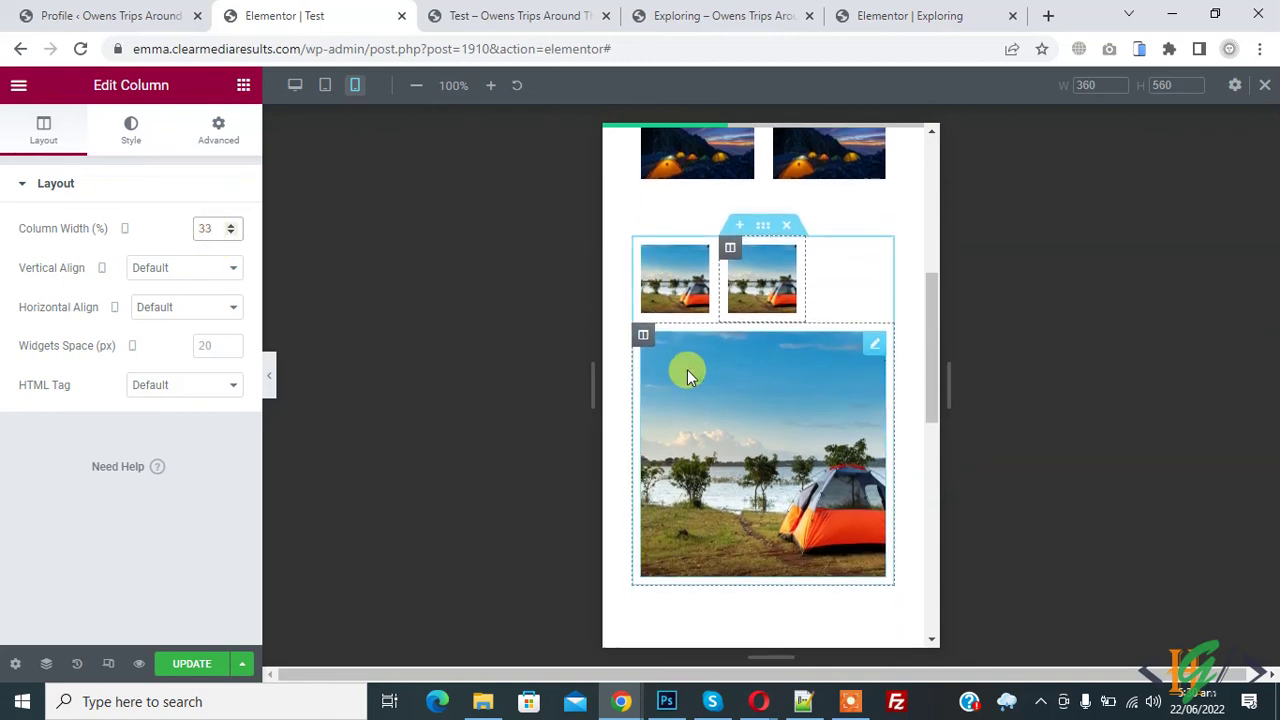
{"action": "left_click", "coordinate": [643, 338]}
{"action": "left_click", "coordinate": [213, 227]}
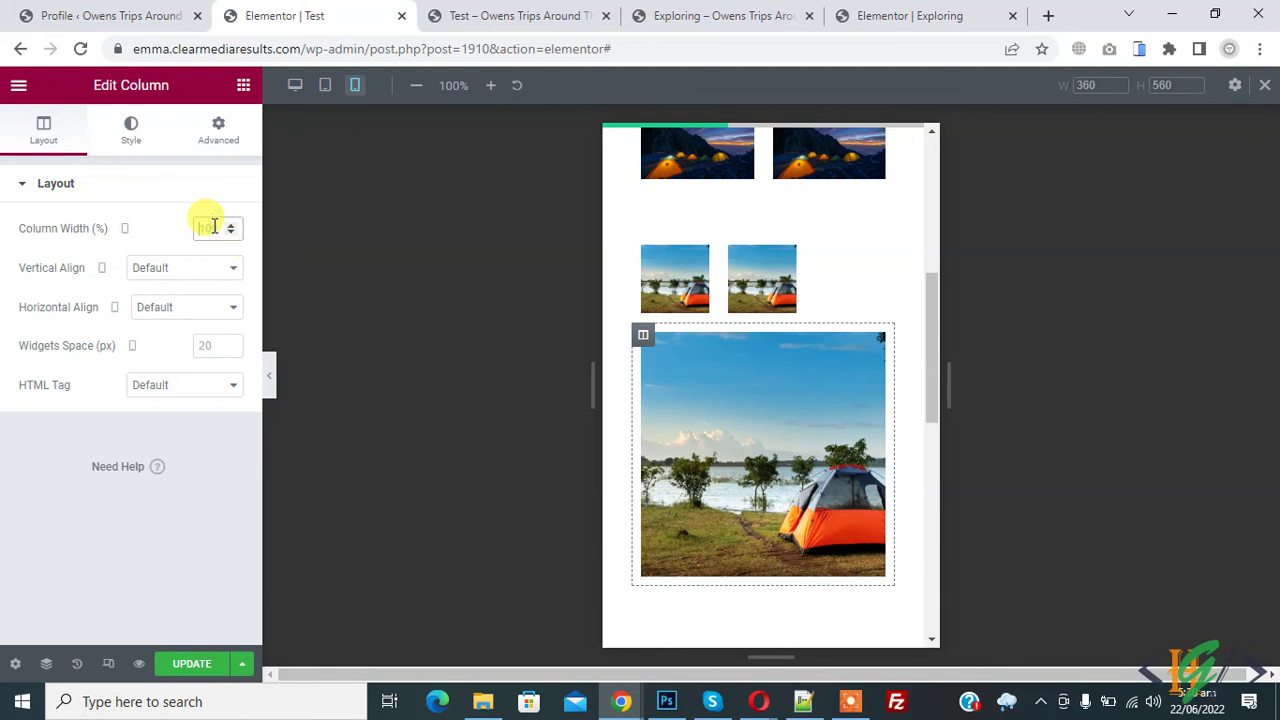
{"action": "type", "text": "33"}
{"action": "scroll", "coordinate": [928, 400], "scroll_direction": "up", "scroll_amount": 1}
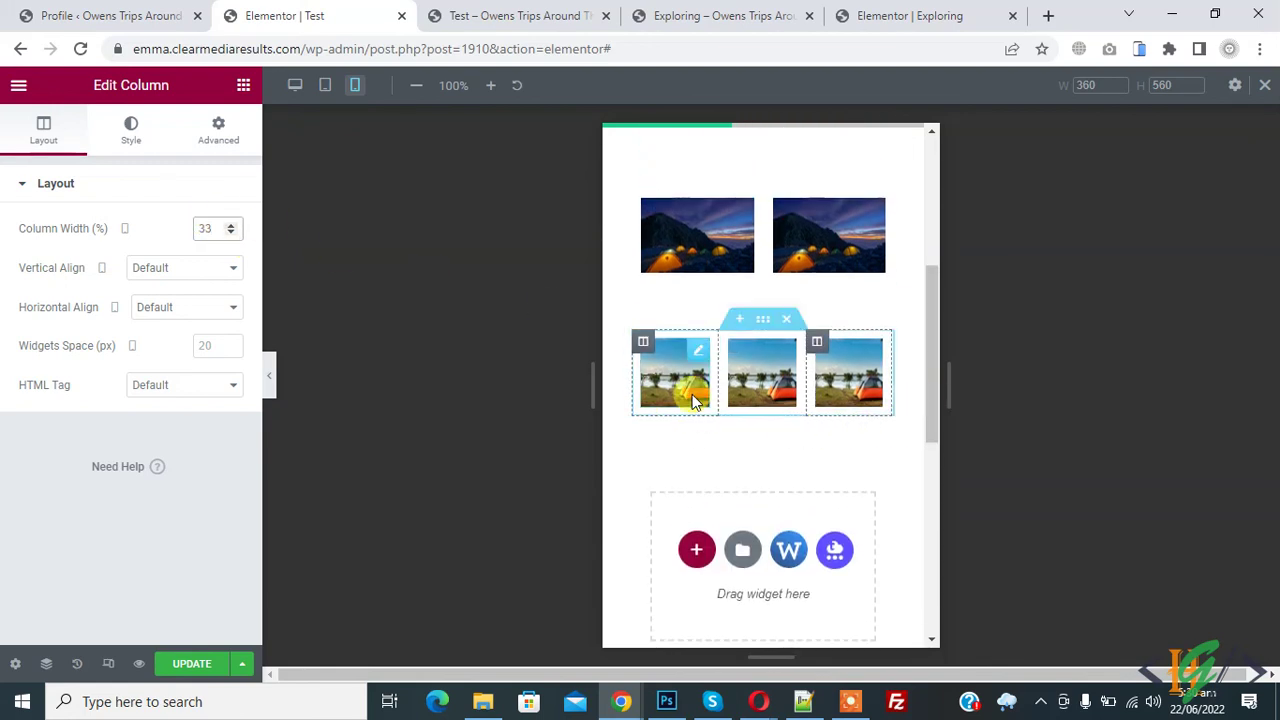
{"action": "scroll", "coordinate": [640, 390], "scroll_direction": "up", "scroll_amount": 1}
{"action": "scroll", "coordinate": [575, 377], "scroll_direction": "up", "scroll_amount": 1}
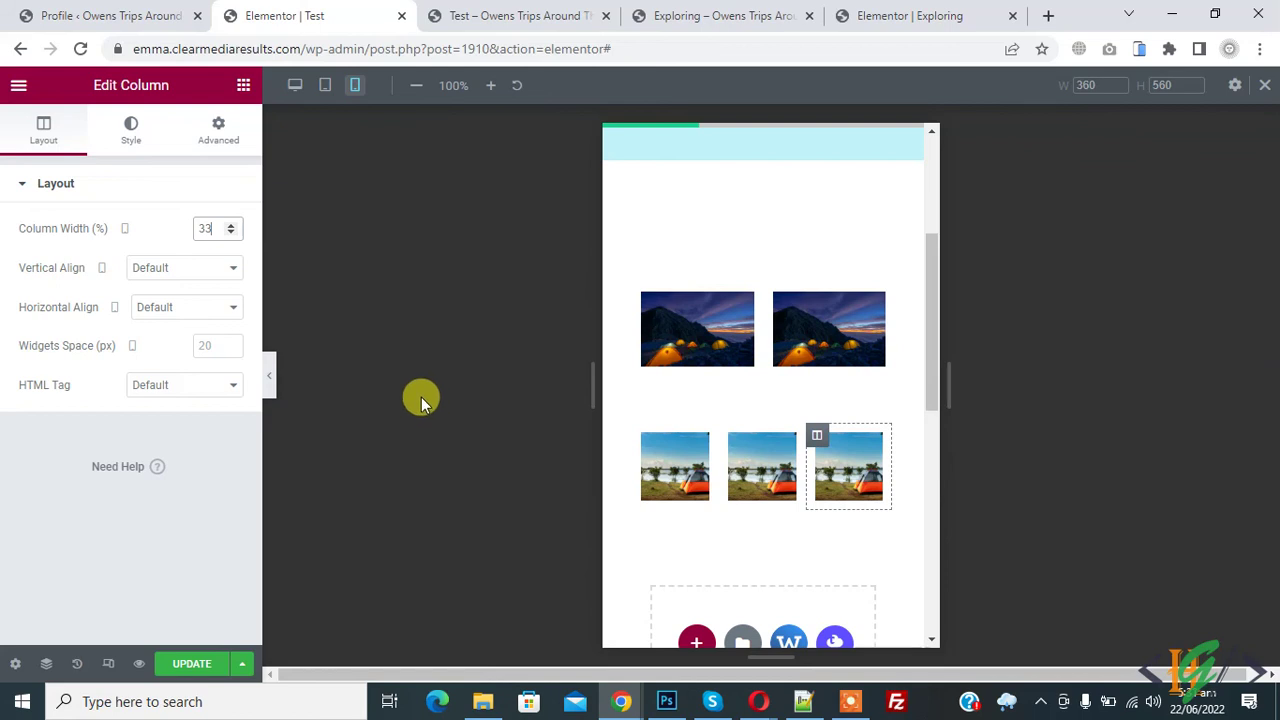
Save the page with UPDATE, check the tablet and desktop layouts, then return to mobile
{"action": "left_click", "coordinate": [192, 663]}
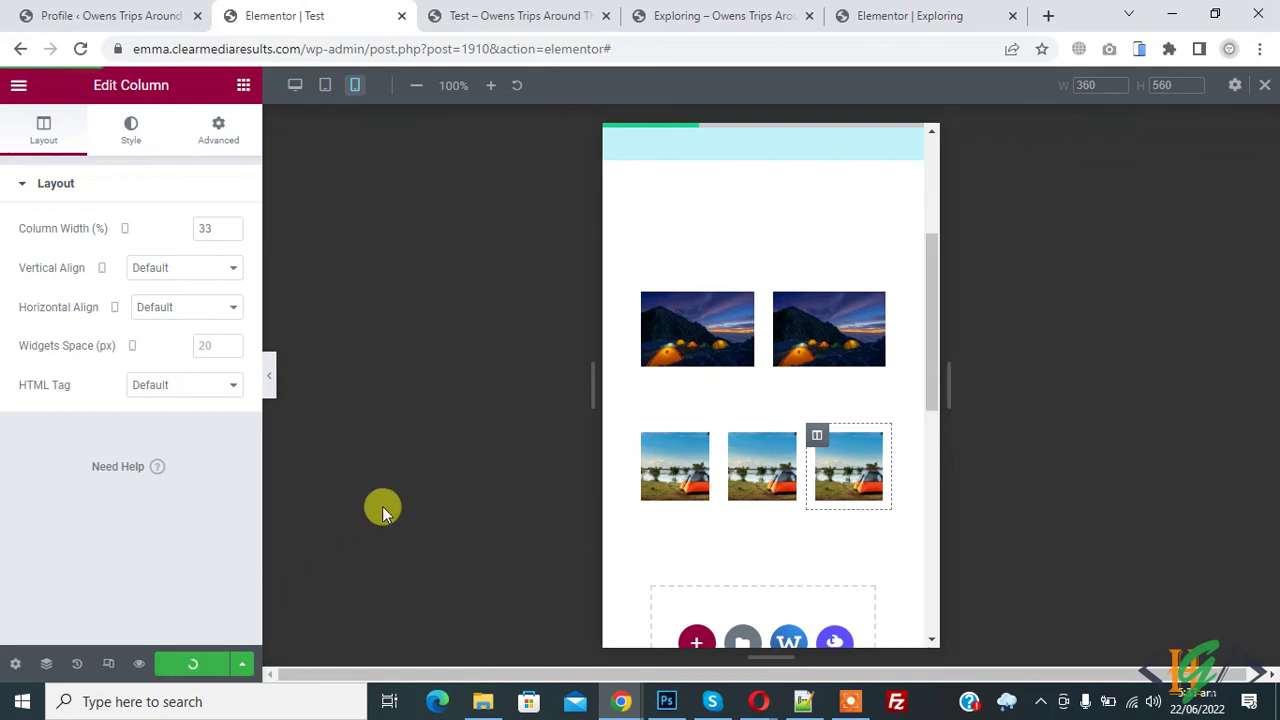
{"action": "left_click", "coordinate": [324, 85]}
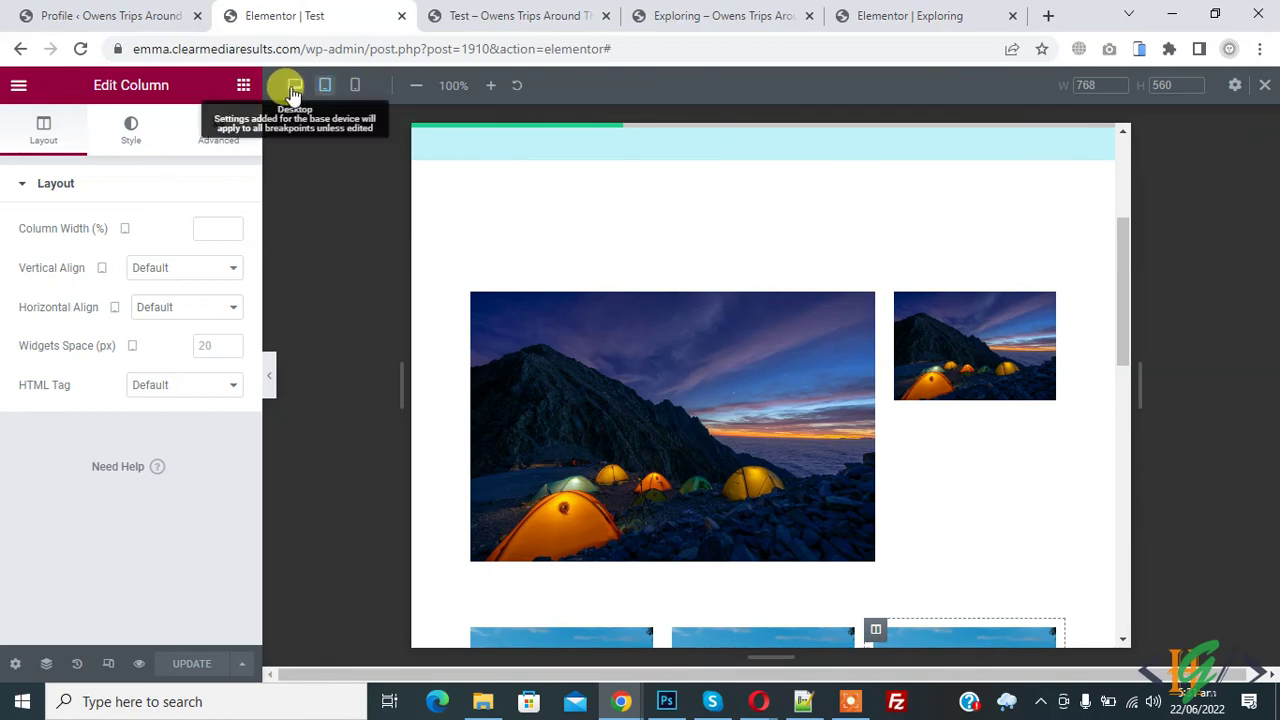
{"action": "left_click", "coordinate": [296, 87]}
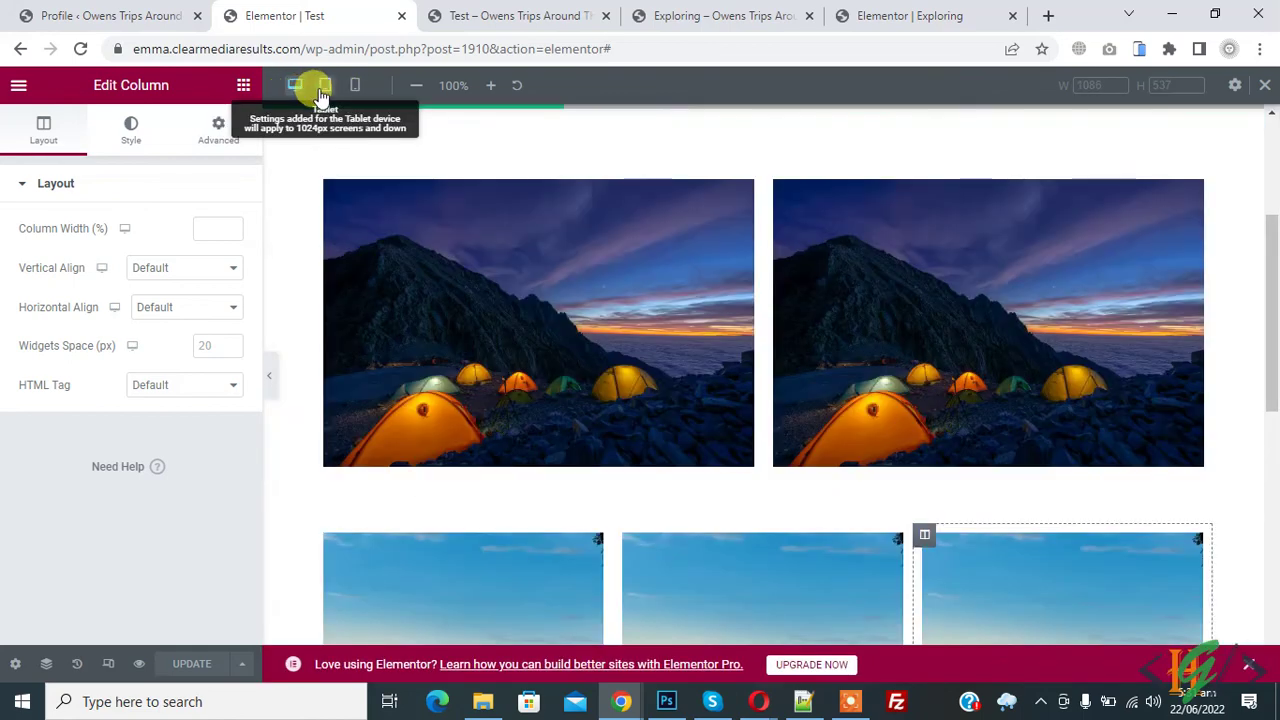
{"action": "left_click", "coordinate": [324, 86]}
{"action": "left_click", "coordinate": [360, 90]}
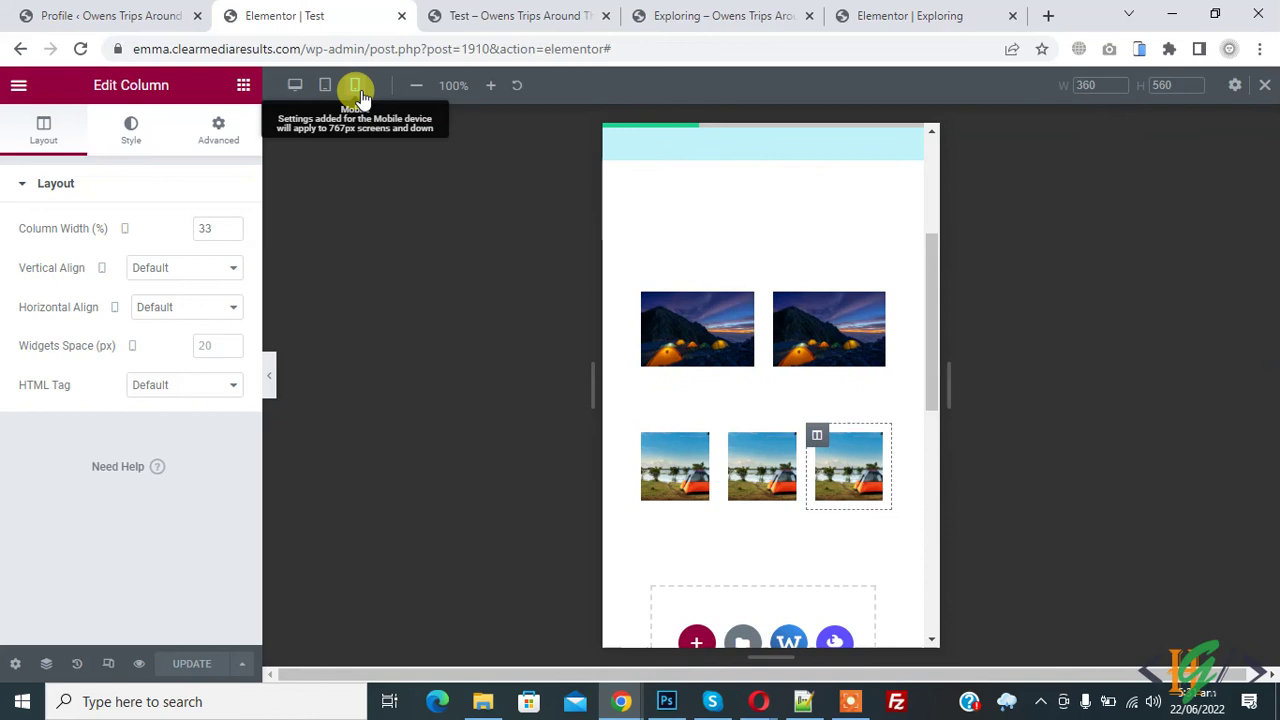